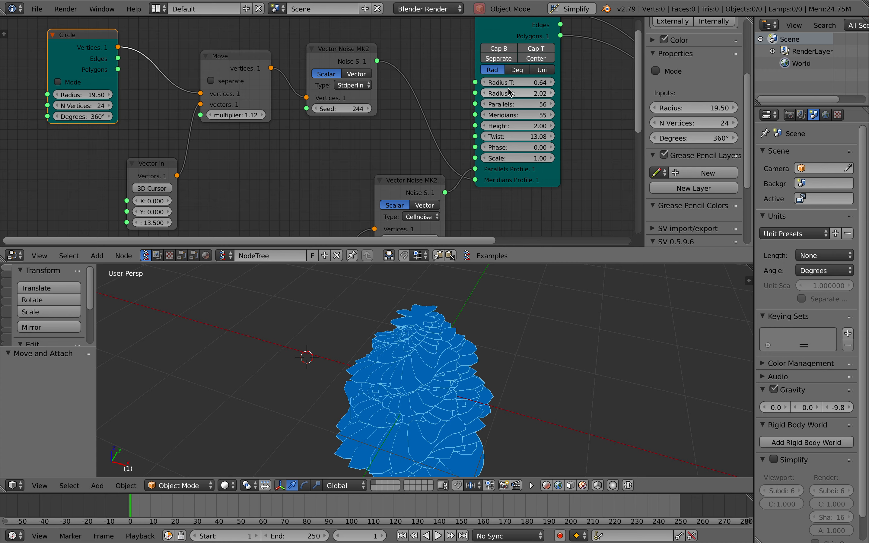
- Set the cylinder's Radius T to 0.82 and Radius B to 2.08, and save over the current file
{"action": "mouse_move", "coordinate": [518, 87]}
{"action": "left_mouse_down"}
{"action": "mouse_move", "coordinate": [540, 87]}
{"action": "mouse_move", "coordinate": [518, 94]}
{"action": "left_mouse_up"}
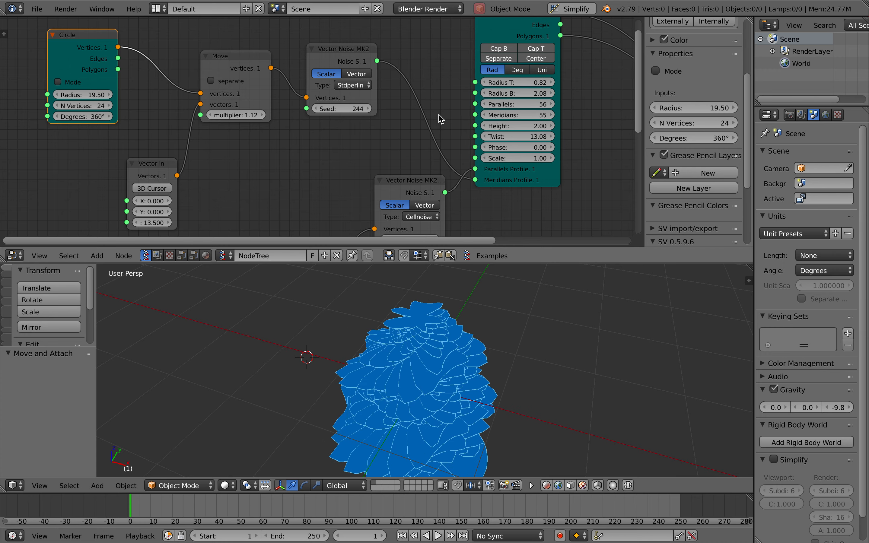
{"action": "scroll", "coordinate": [392, 128], "scroll_direction": "down", "scroll_amount": 5}
{"action": "scroll", "coordinate": [393, 128], "scroll_direction": "down", "scroll_amount": 1}
{"action": "key", "text": "ctrl+s"}
{"action": "key", "text": "ctrl+s"}
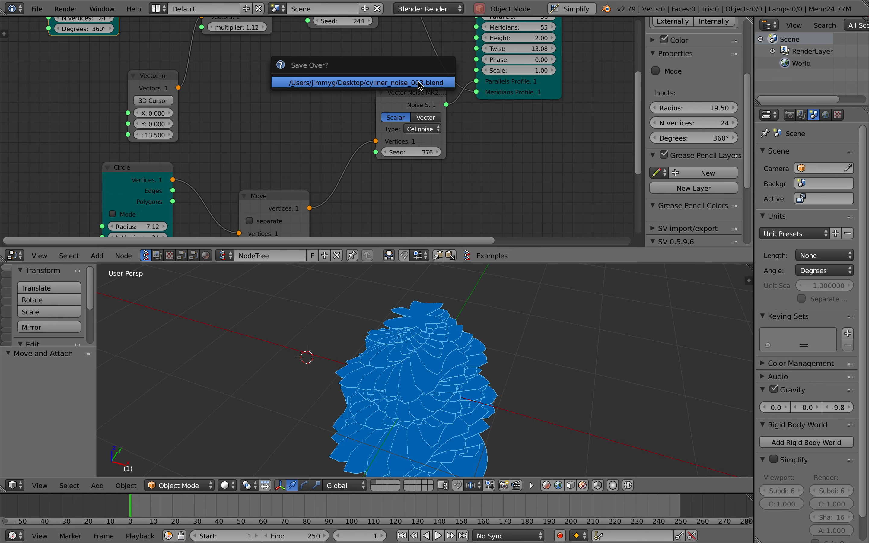
{"action": "left_click", "coordinate": [417, 84]}
- Add a Vector Math node and insert it between the lower Move node and the Cellnoise Vector Noise node
{"action": "left_click_drag", "start_coordinate": [412, 95], "coordinate": [378, 97]}
{"action": "key", "text": "alt+space"}
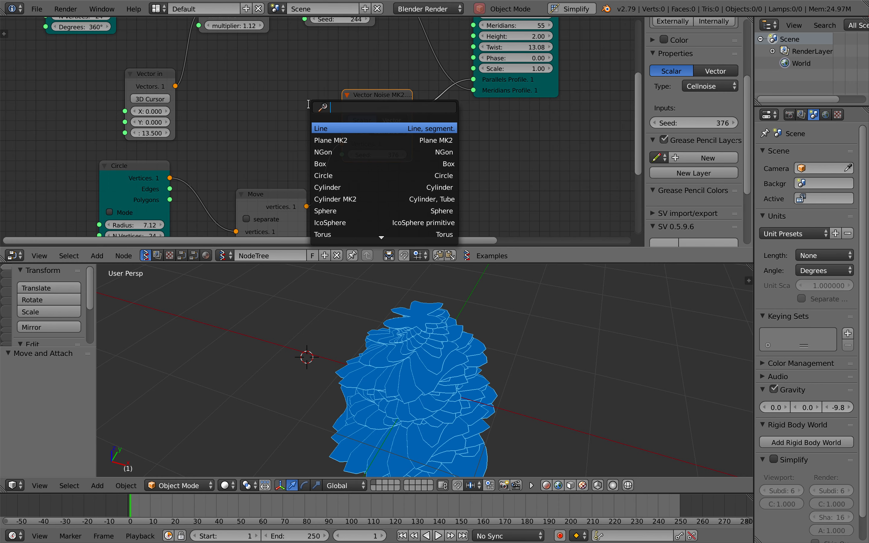
{"action": "type", "text": "vector m"}
{"action": "key", "text": "Down"}
{"action": "key", "text": "Return"}
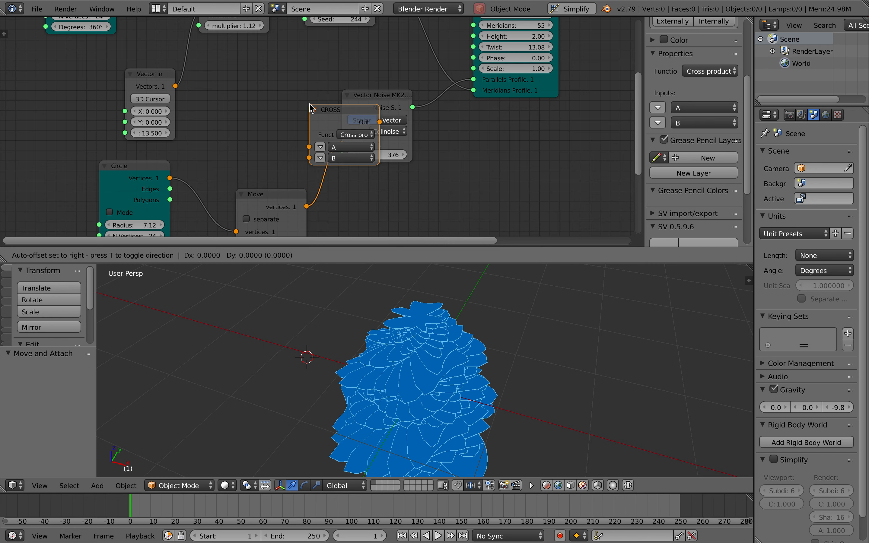
{"action": "left_click", "coordinate": [382, 154]}
- Set the new vector math node's function to Multiply Scalar with an amount of 0.02
{"action": "left_click", "coordinate": [382, 156]}
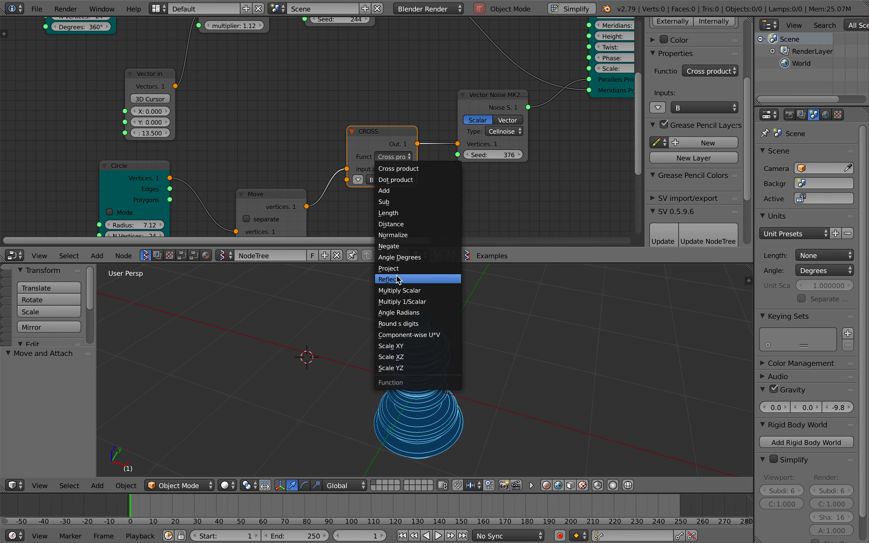
{"action": "left_click", "coordinate": [400, 291]}
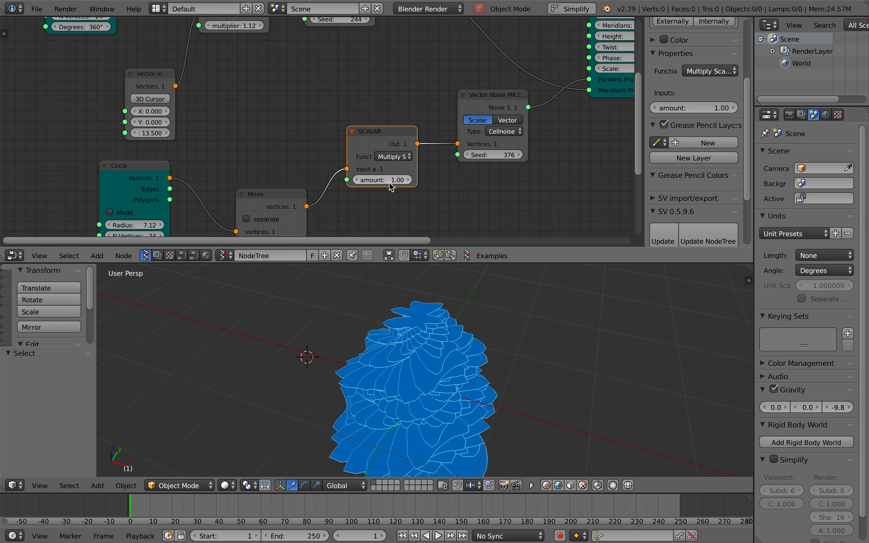
{"action": "left_click_drag", "start_coordinate": [391, 187], "coordinate": [359, 187]}
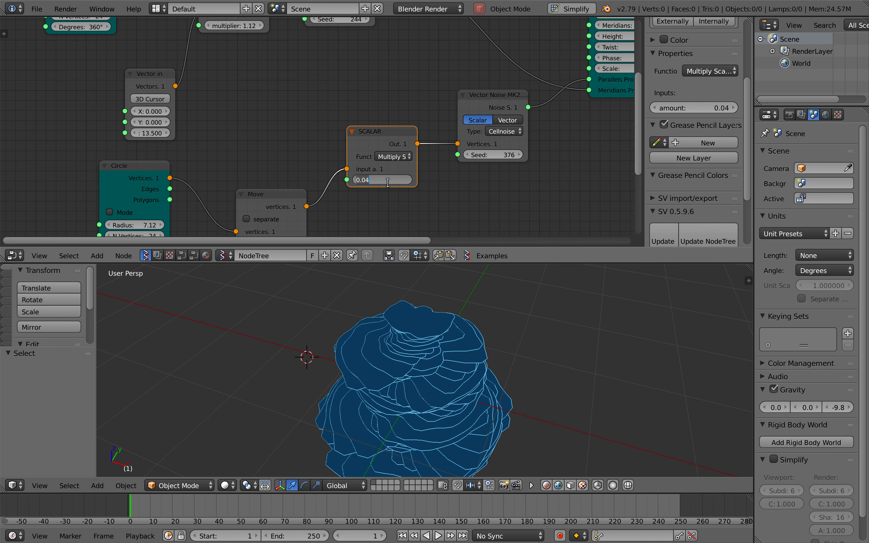
{"action": "type", "text": "02"}
{"action": "key", "text": "Return"}
{"action": "middle_click_drag", "start_coordinate": [394, 396], "coordinate": [419, 398]}
- Duplicate the Multiply Scalar node and insert the copy between the upper Move node and the Stdperlin Vector Noise node
{"action": "left_click_drag", "start_coordinate": [385, 138], "coordinate": [384, 133]}
{"action": "key", "text": "shift+d"}
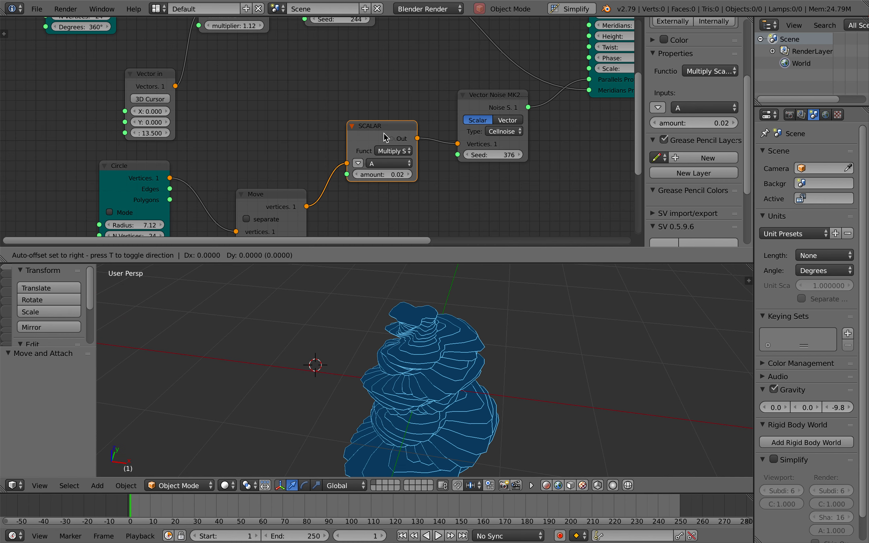
{"action": "left_click", "coordinate": [300, 66]}
{"action": "scroll", "coordinate": [299, 66], "scroll_direction": "up", "scroll_amount": 3}
{"action": "scroll", "coordinate": [301, 70], "scroll_direction": "up", "scroll_amount": 5, "text": "shift"}
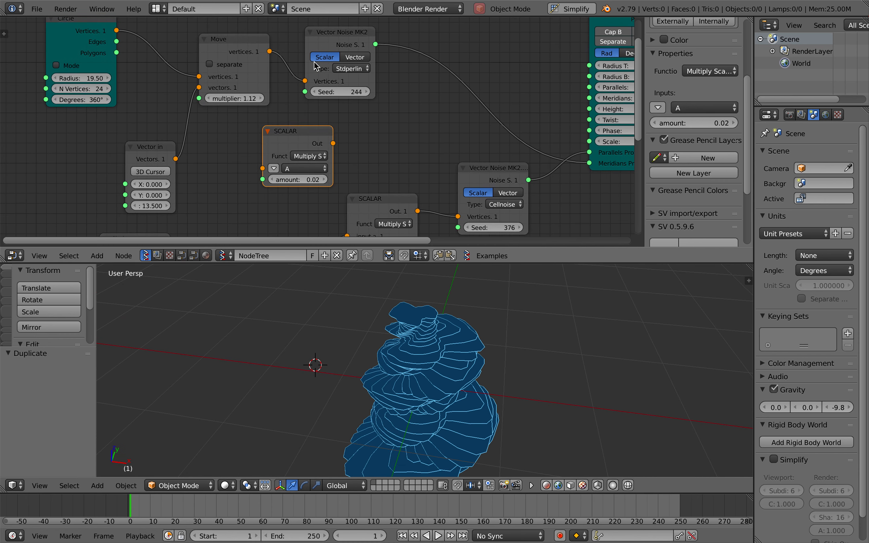
{"action": "key", "text": "g"}
{"action": "left_click", "coordinate": [354, 70]}
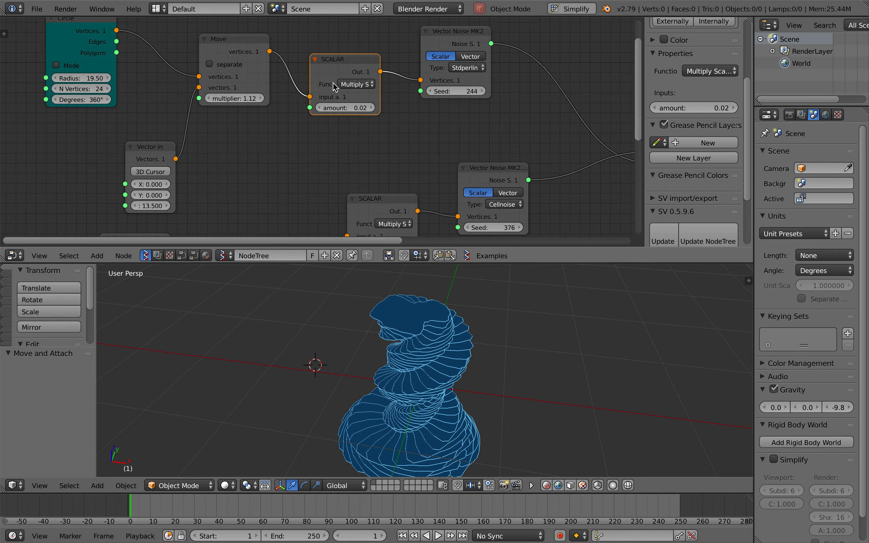
- Set the upper Multiply Scalar node's amount to 4.32 and save over the current file
{"action": "left_click_drag", "start_coordinate": [345, 107], "coordinate": [383, 107]}
{"action": "left_click", "coordinate": [344, 108]}
{"action": "type", "text": "0"}
{"action": "key", "text": "Return"}
{"action": "key", "text": "ctrl+s"}
{"action": "left_click", "coordinate": [385, 103]}
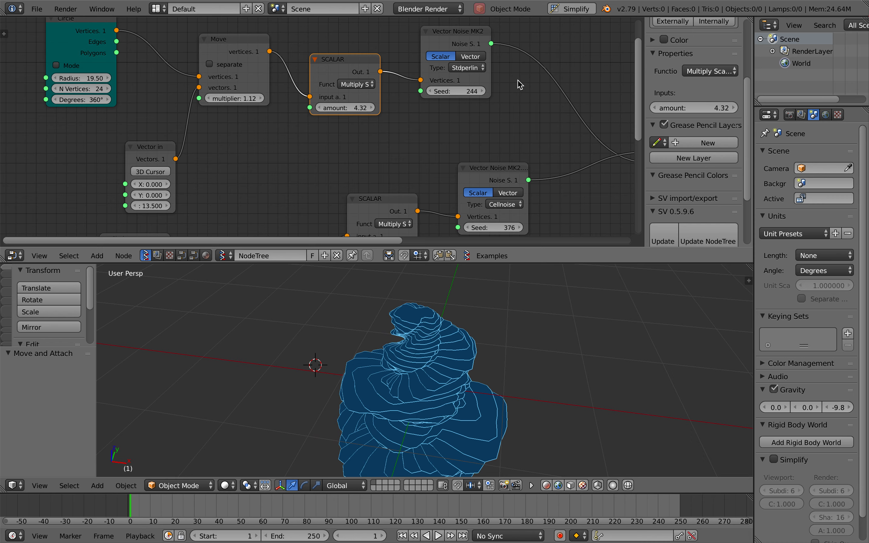
- Insert a Multiply math node after the Stdperlin Vector Noise node and set its y value to 0.28
{"action": "key", "text": "space"}
{"action": "type", "text": "math"}
{"action": "key", "text": "Return"}
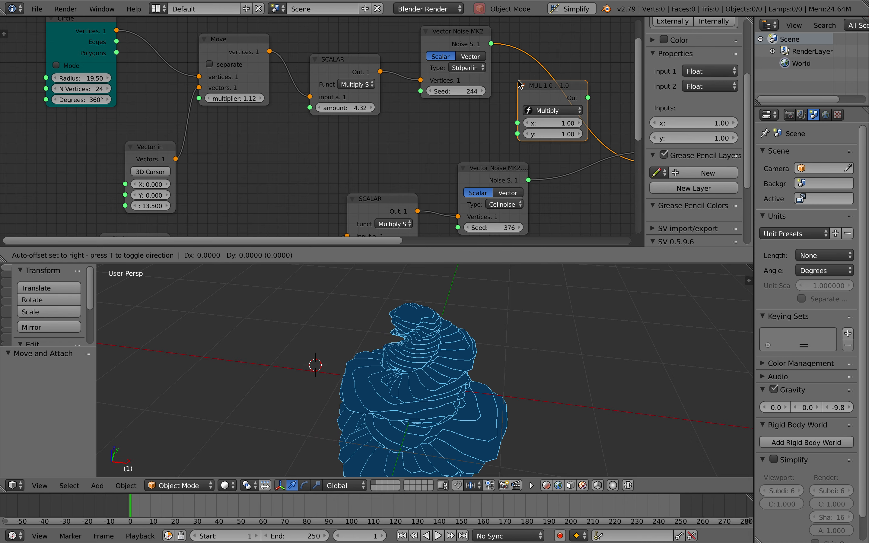
{"action": "left_click", "coordinate": [544, 92]}
{"action": "left_click_drag", "start_coordinate": [571, 125], "coordinate": [548, 124]}
{"action": "scroll", "coordinate": [481, 329], "scroll_direction": "up", "scroll_amount": 6}
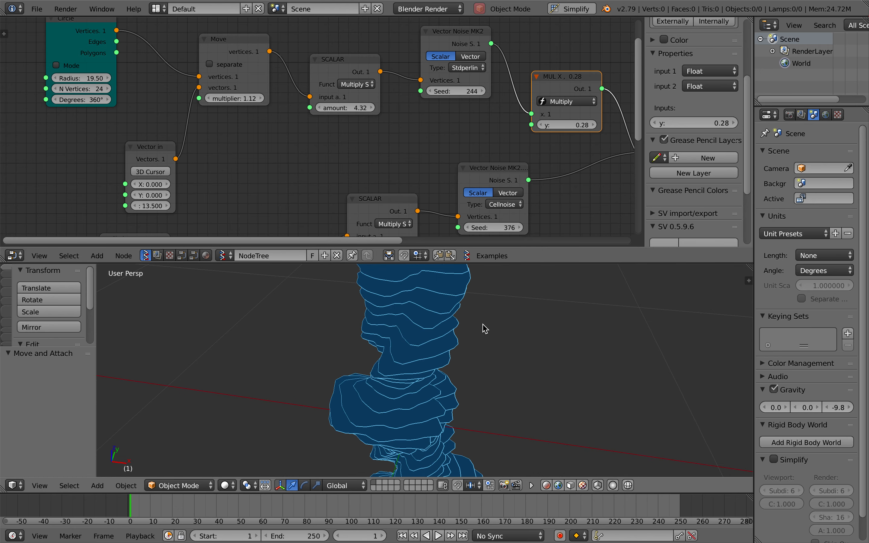
{"action": "scroll", "coordinate": [479, 330], "scroll_direction": "down", "scroll_amount": 2}
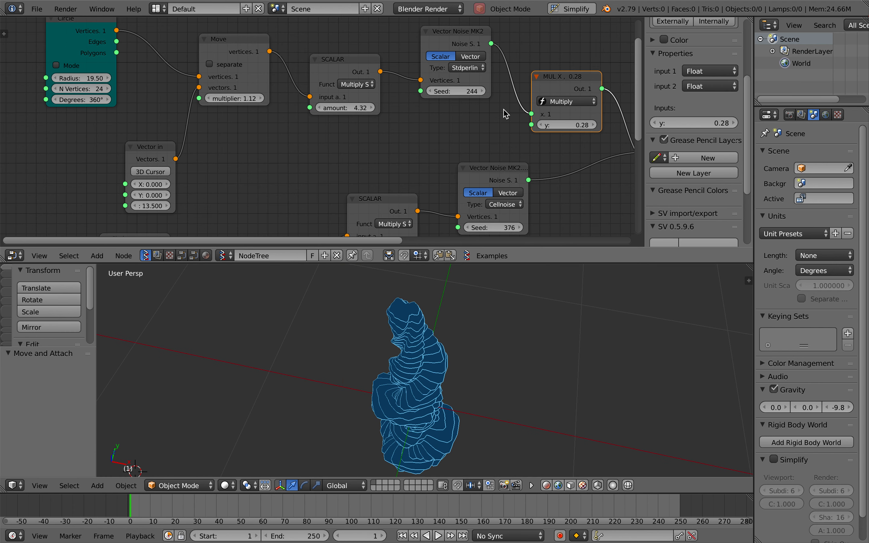
- Duplicate the Multiply math node and insert the copy on the output of the Cellnoise Vector Noise node
{"action": "middle_click_drag", "start_coordinate": [504, 111], "coordinate": [476, 110]}
{"action": "left_click", "coordinate": [526, 79]}
{"action": "key", "text": "shift+d"}
{"action": "left_click", "coordinate": [565, 139]}
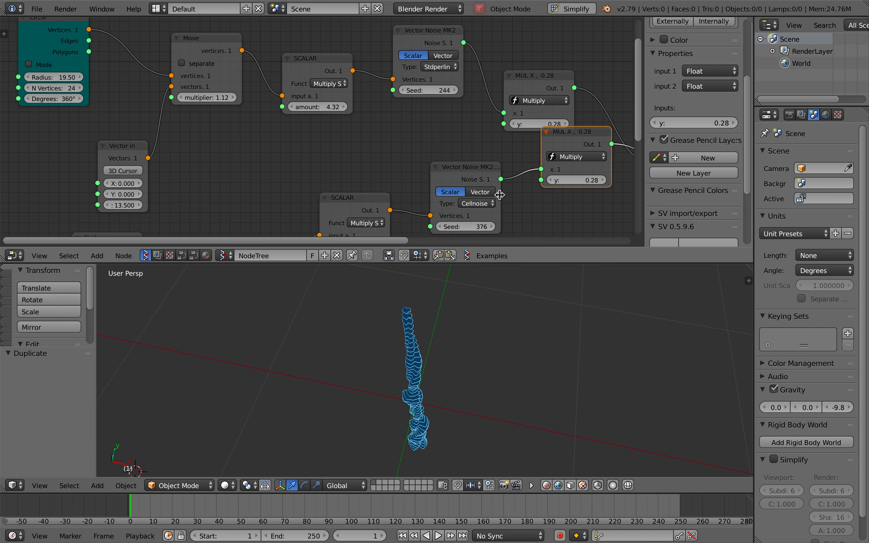
- Set the lower Vector Noise node's type to Newperlin
{"action": "left_click", "coordinate": [482, 205]}
{"action": "left_click", "coordinate": [485, 103]}
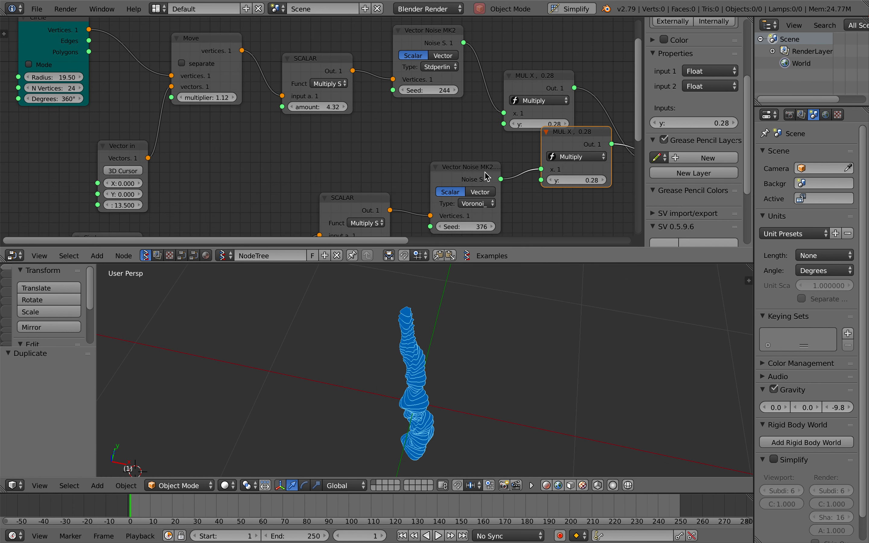
{"action": "left_click", "coordinate": [475, 206]}
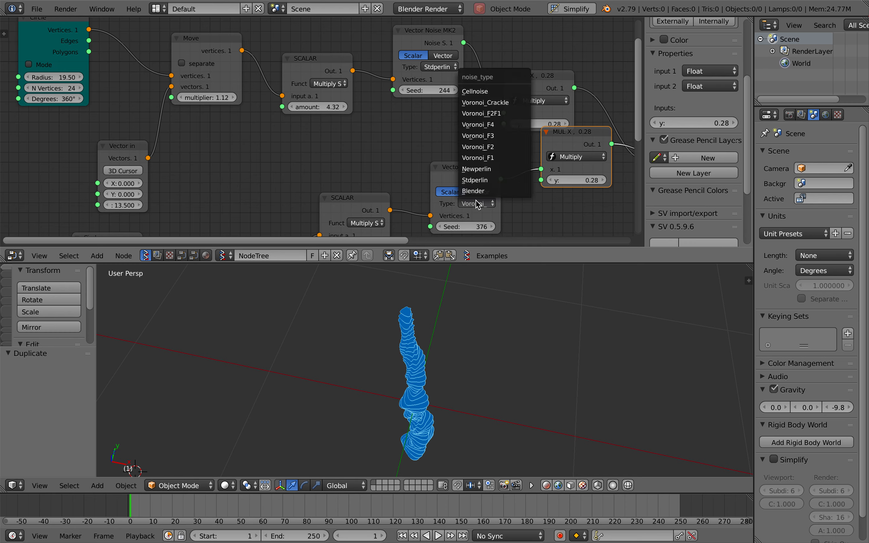
{"action": "left_click", "coordinate": [478, 172]}
{"action": "scroll", "coordinate": [474, 324], "scroll_direction": "up", "scroll_amount": 3}
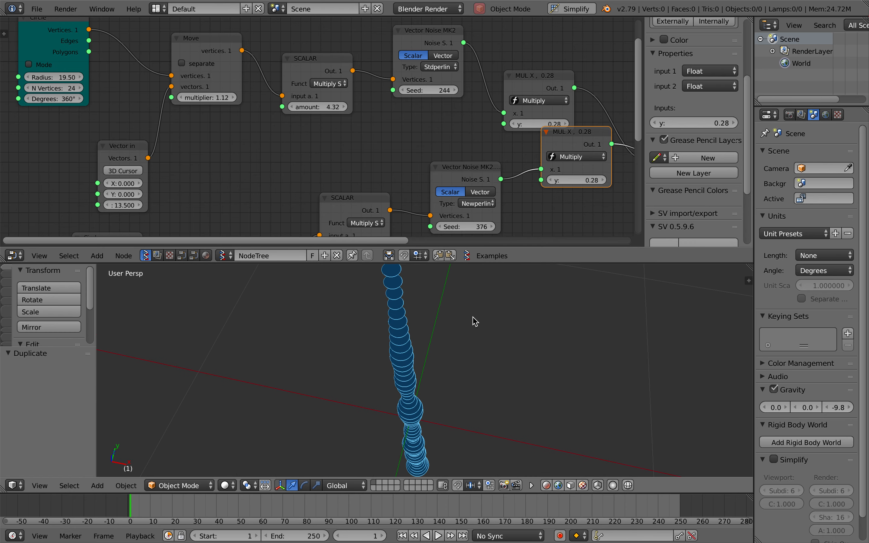
{"action": "middle_click_drag", "start_coordinate": [473, 322], "coordinate": [477, 270]}
- Set the lower Multiply node's y value to 2.14 and save over the current file
{"action": "left_click_drag", "start_coordinate": [577, 180], "coordinate": [643, 180]}
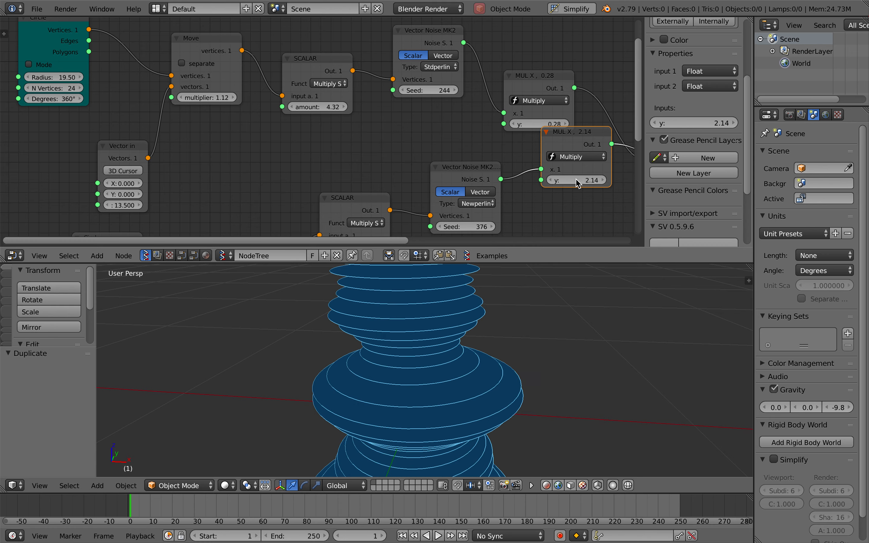
{"action": "scroll", "coordinate": [518, 356], "scroll_direction": "down", "scroll_amount": 3}
{"action": "middle_click_drag", "start_coordinate": [501, 356], "coordinate": [517, 355]}
{"action": "scroll", "coordinate": [518, 357], "scroll_direction": "down", "scroll_amount": 5}
{"action": "scroll", "coordinate": [517, 357], "scroll_direction": "right", "scroll_amount": 5}
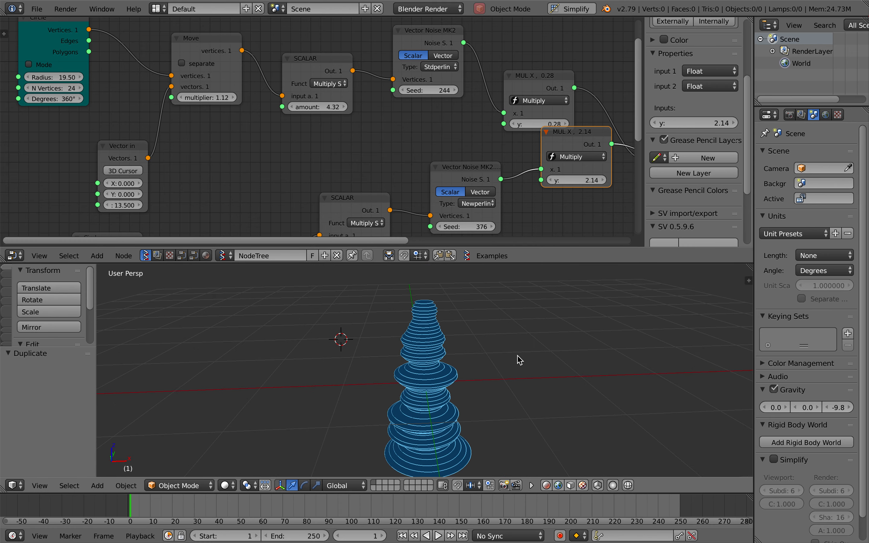
{"action": "scroll", "coordinate": [517, 356], "scroll_direction": "down", "scroll_amount": 3, "text": "shift"}
{"action": "key", "text": "ctrl+s"}
{"action": "left_click", "coordinate": [517, 357]}
- Move the upper Multiply node clear of the lower one, set its y to 0.34, and save over the file
{"action": "scroll", "coordinate": [482, 185], "scroll_direction": "right", "scroll_amount": 5}
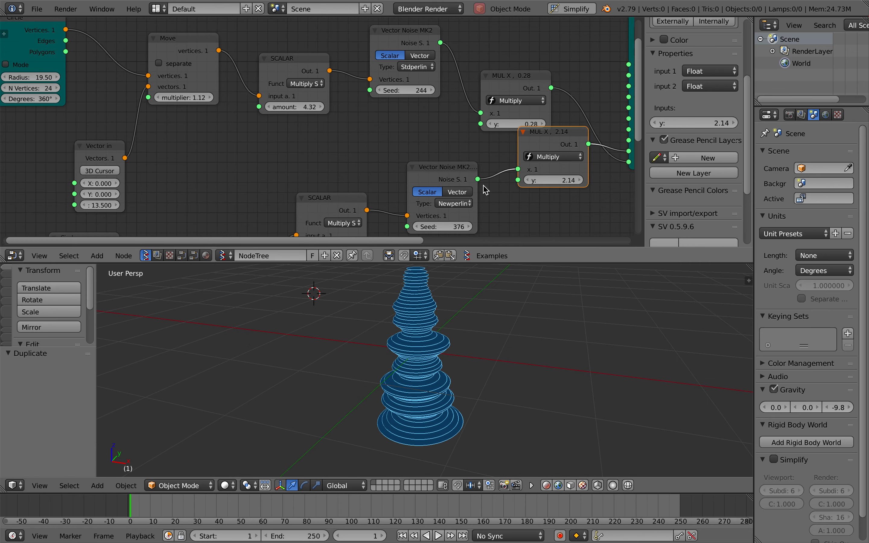
{"action": "left_click_drag", "start_coordinate": [378, 77], "coordinate": [378, 62]}
{"action": "mouse_move", "coordinate": [378, 107]}
{"action": "left_mouse_down"}
{"action": "mouse_move", "coordinate": [400, 107]}
{"action": "mouse_move", "coordinate": [380, 108]}
{"action": "left_mouse_up"}
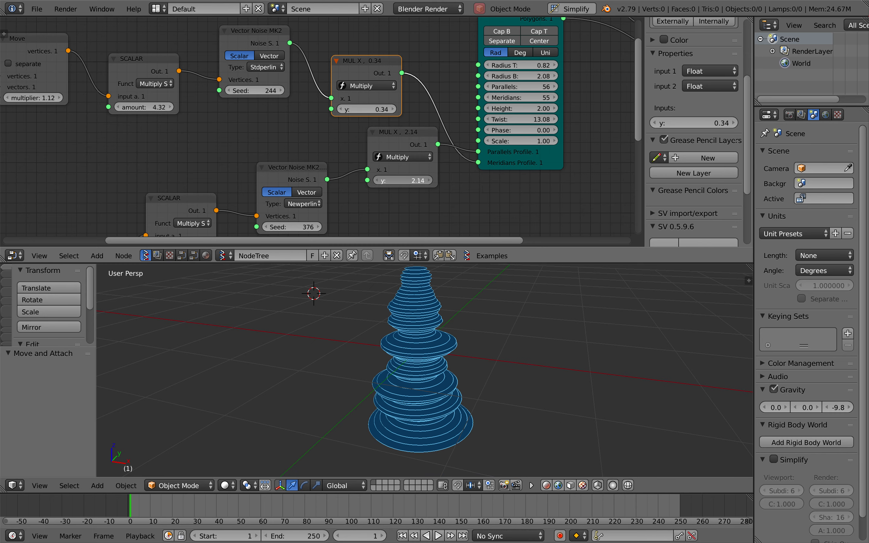
{"action": "scroll", "coordinate": [428, 307], "scroll_direction": "down", "scroll_amount": 5}
{"action": "key", "text": "ctrl+s"}
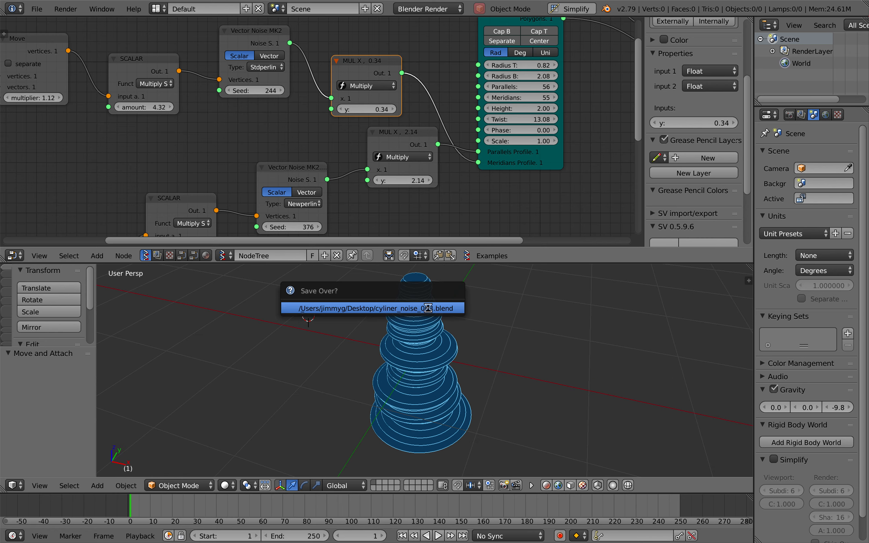
{"action": "left_click", "coordinate": [428, 308]}
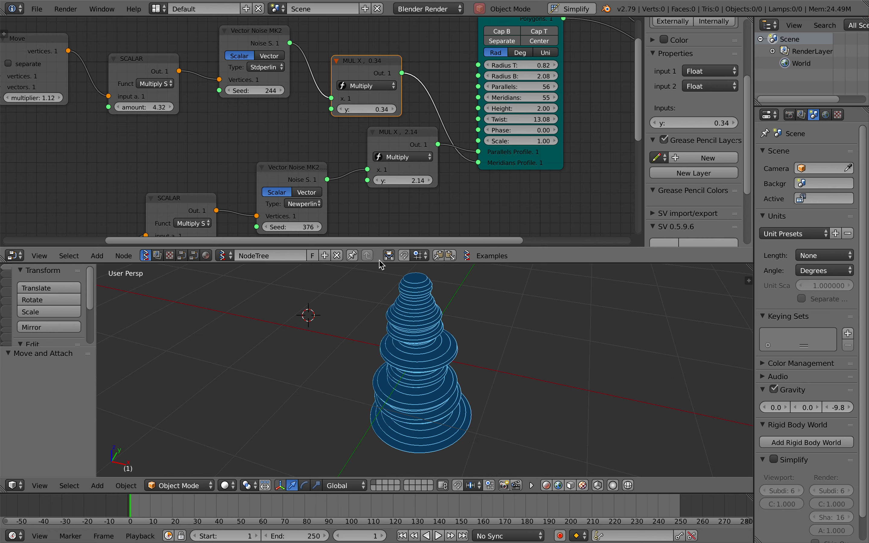
- Save the scene as the next incremental file, cyliner_noise_004.blend, and save over it once more
{"action": "left_click", "coordinate": [40, 9]}
{"action": "left_click", "coordinate": [108, 115]}
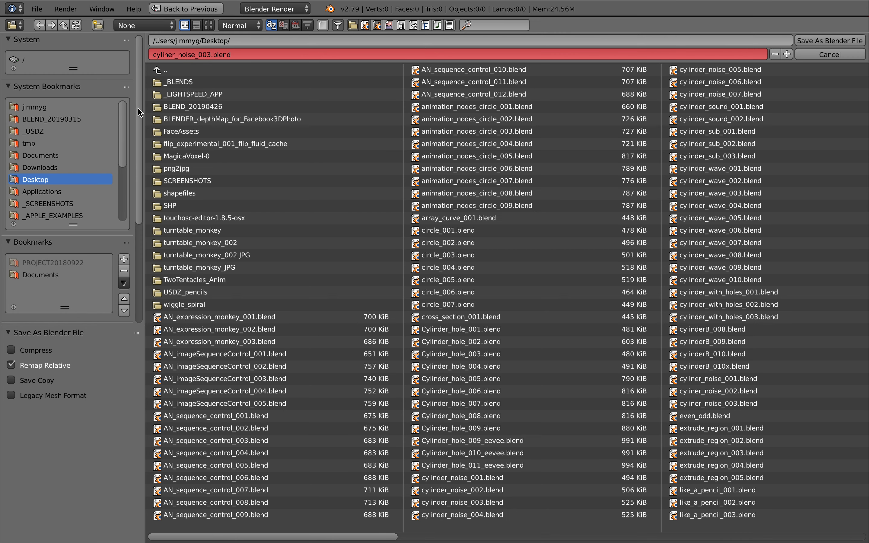
{"action": "left_click", "coordinate": [786, 54]}
{"action": "left_click", "coordinate": [830, 40]}
{"action": "key", "text": "ctrl+s"}
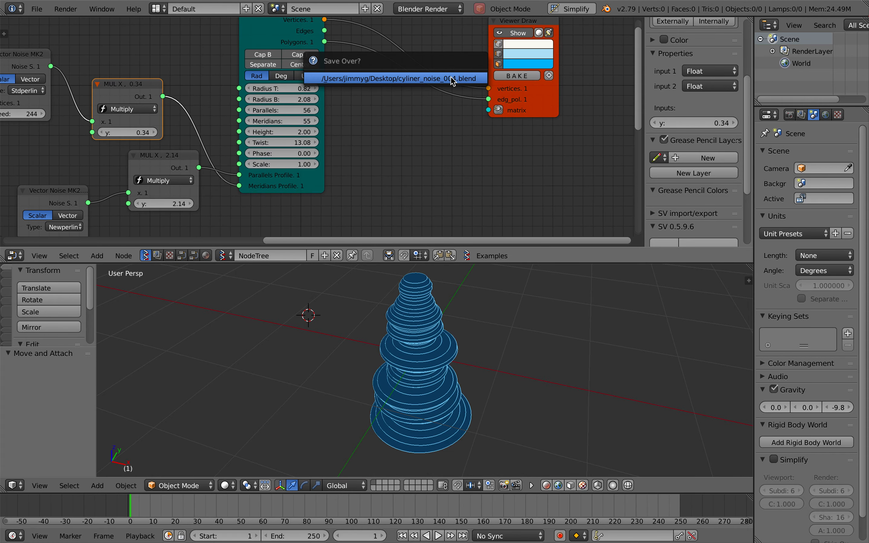
{"action": "left_click", "coordinate": [454, 80]}
- Add a Triangulate mesh node and insert it on the vertices link between the cylinder and Viewer Draw nodes
{"action": "key", "text": "alt+space"}
{"action": "type", "text": "tria"}
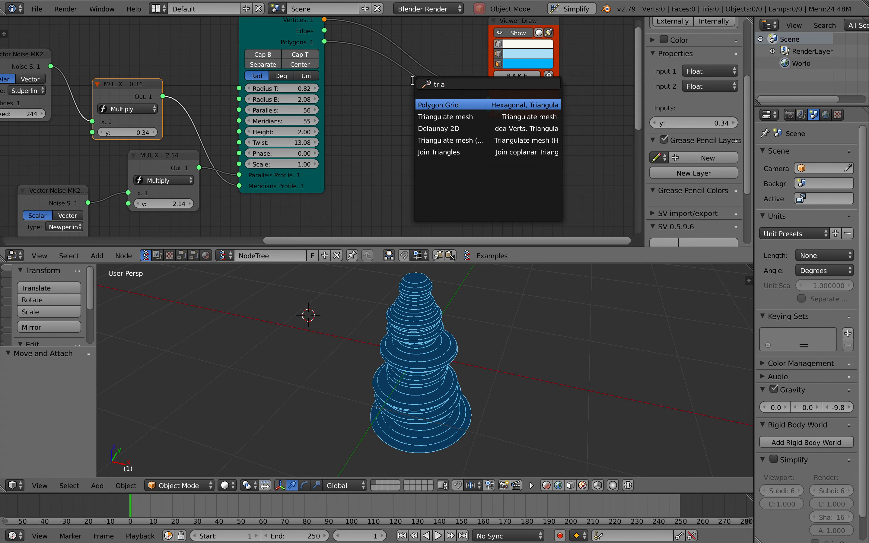
{"action": "key", "text": "Down"}
{"action": "key", "text": "Return"}
{"action": "left_click", "coordinate": [403, 36]}
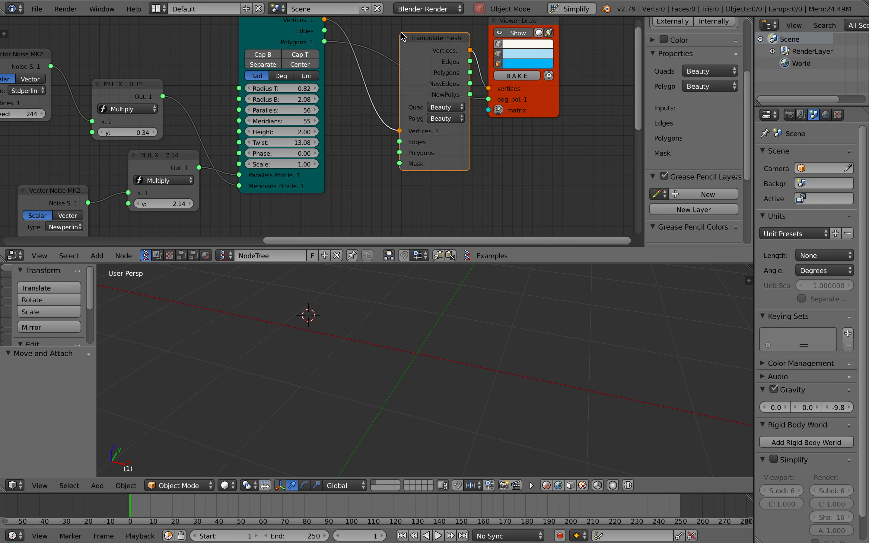
{"action": "left_click_drag", "start_coordinate": [402, 35], "coordinate": [381, 36]}
- Link the cylinder's polygons to the Triangulate mesh node, and its Polygons output to Viewer Draw's edg_pol input
{"action": "left_click_drag", "start_coordinate": [325, 42], "coordinate": [346, 78]}
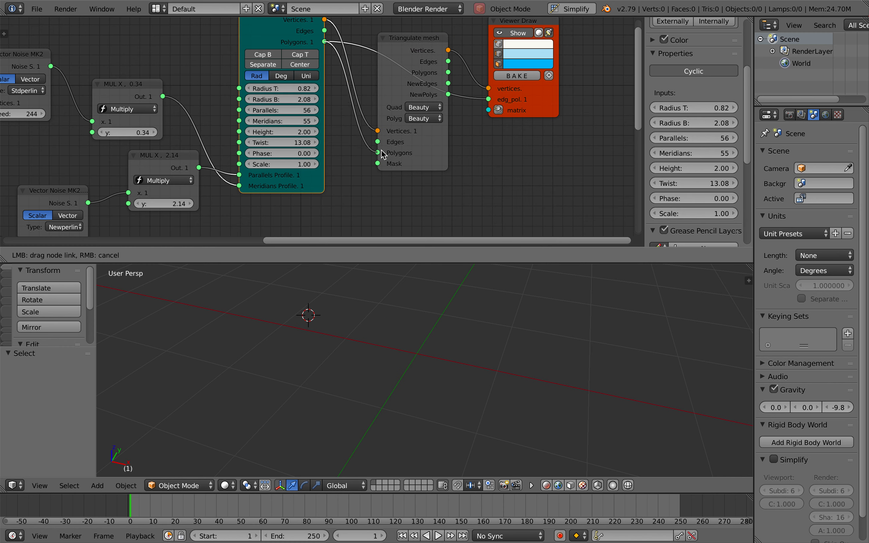
{"action": "left_click_drag", "start_coordinate": [384, 155], "coordinate": [383, 154]}
{"action": "left_click_drag", "start_coordinate": [448, 72], "coordinate": [488, 100]}
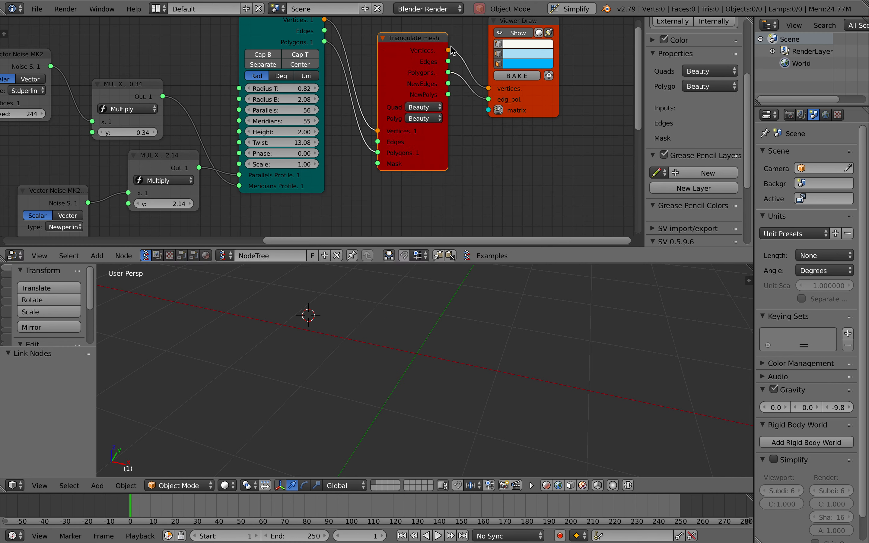
- Widen the Viewer Draw node and move the Triangulate mesh node closer to it, saving over the file
{"action": "left_click_drag", "start_coordinate": [557, 101], "coordinate": [601, 104]}
{"action": "left_click_drag", "start_coordinate": [407, 68], "coordinate": [455, 68]}
{"action": "middle_click_drag", "start_coordinate": [452, 48], "coordinate": [427, 54]}
{"action": "key", "text": "ctrl+s"}
{"action": "left_click", "coordinate": [448, 30]}
- Try routing the cylinder's vertices and polygons through a new Mesh Join node into the Triangulate mesh node
{"action": "middle_click_drag", "start_coordinate": [363, 43], "coordinate": [356, 60]}
{"action": "key", "text": "alt+space"}
{"action": "type", "text": "m"}
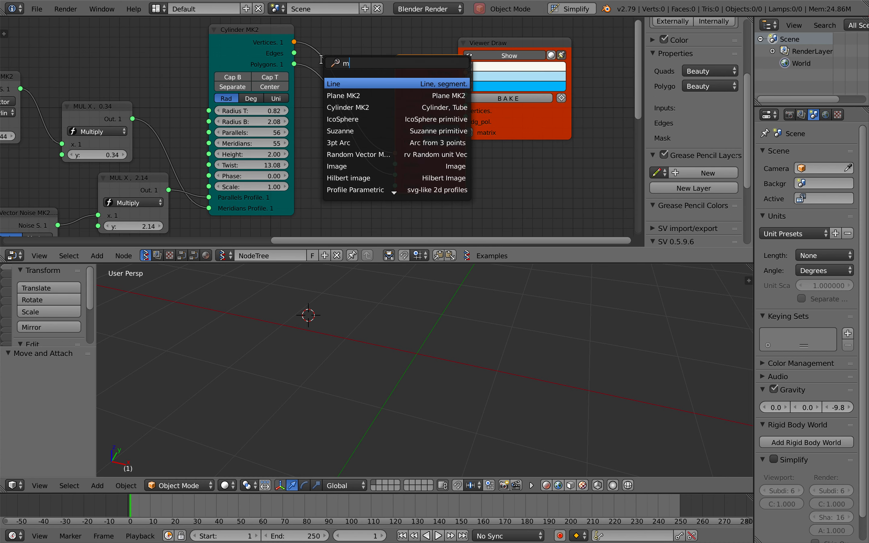
{"action": "type", "text": "esh j"}
{"action": "key", "text": "Down"}
{"action": "key", "text": "Return"}
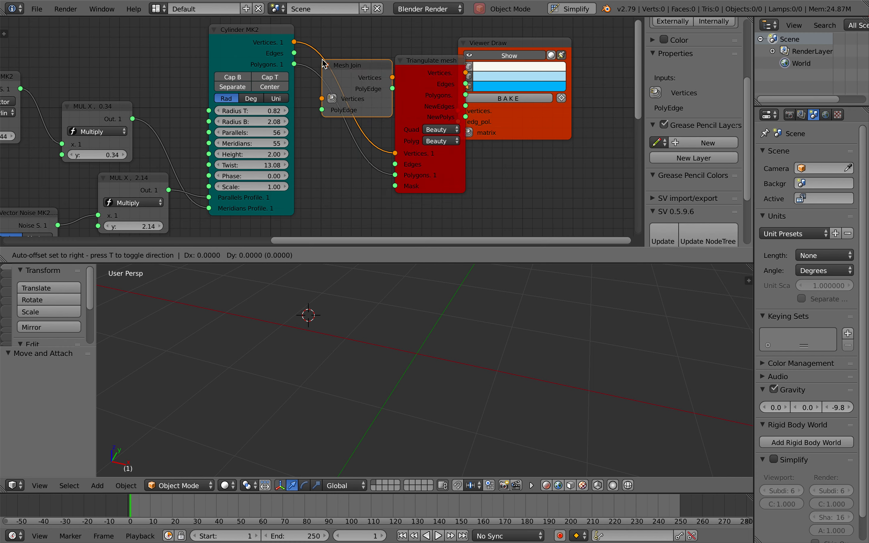
{"action": "left_click", "coordinate": [329, 49]}
{"action": "left_click_drag", "start_coordinate": [293, 64], "coordinate": [335, 89]}
{"action": "left_click_drag", "start_coordinate": [405, 68], "coordinate": [428, 114]}
{"action": "left_click_drag", "start_coordinate": [448, 176], "coordinate": [447, 177]}
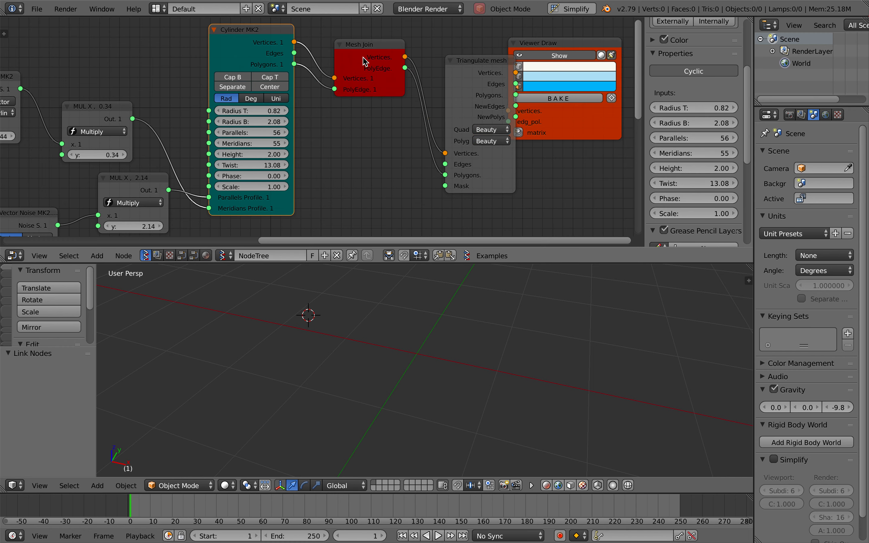
- Delete the Mesh Join node
{"action": "left_click_drag", "start_coordinate": [364, 60], "coordinate": [364, 71]}
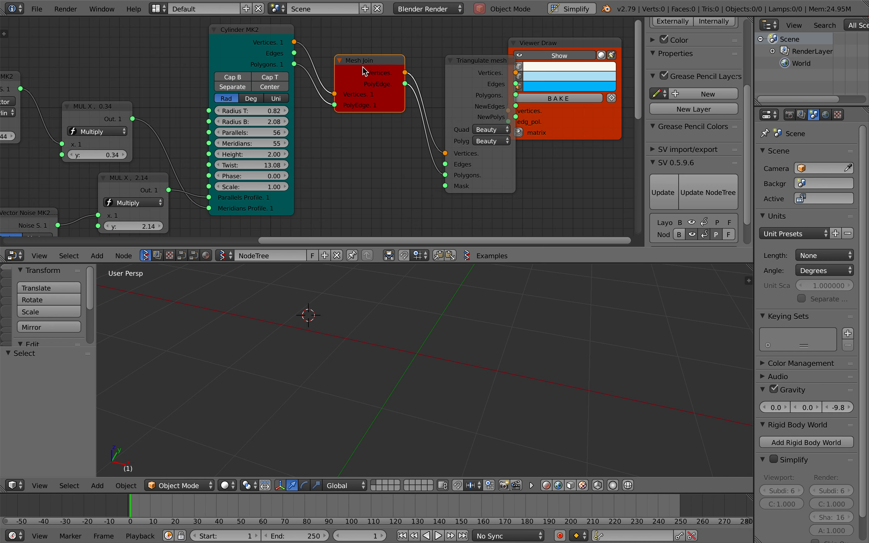
{"action": "key", "text": "x"}
- Try routing the cylinder's vertices and polygons through a new Separate Loose Parts node into the Triangulate mesh node
{"action": "key", "text": "shift+a"}
{"action": "left_click", "coordinate": [344, 73]}
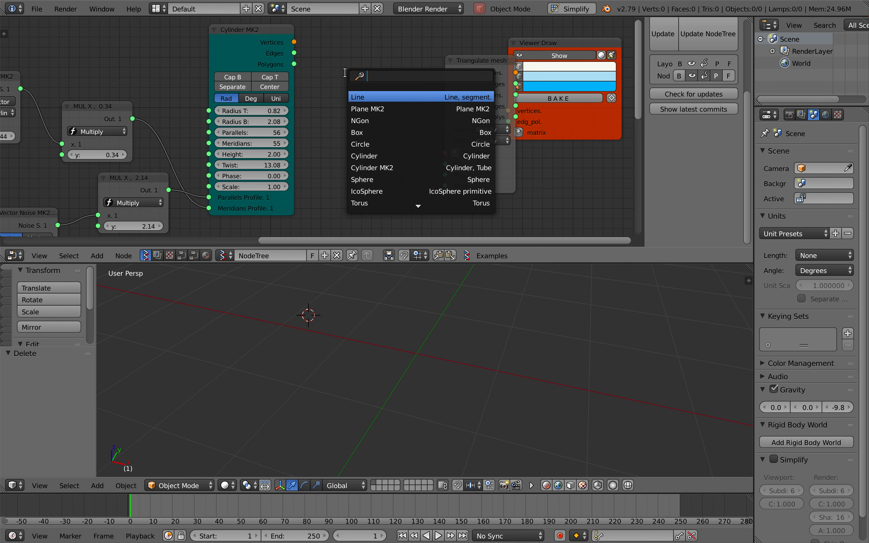
{"action": "type", "text": "list j"}
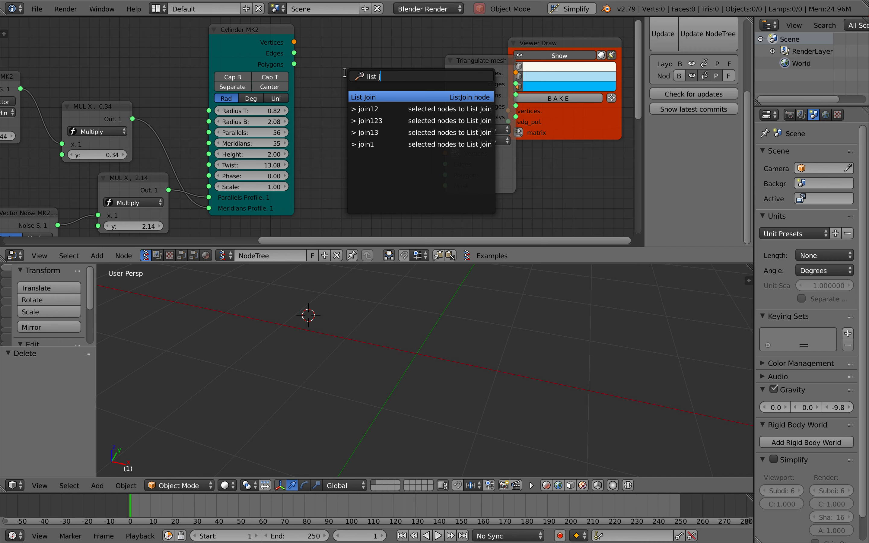
{"action": "type", "text": "separa"}
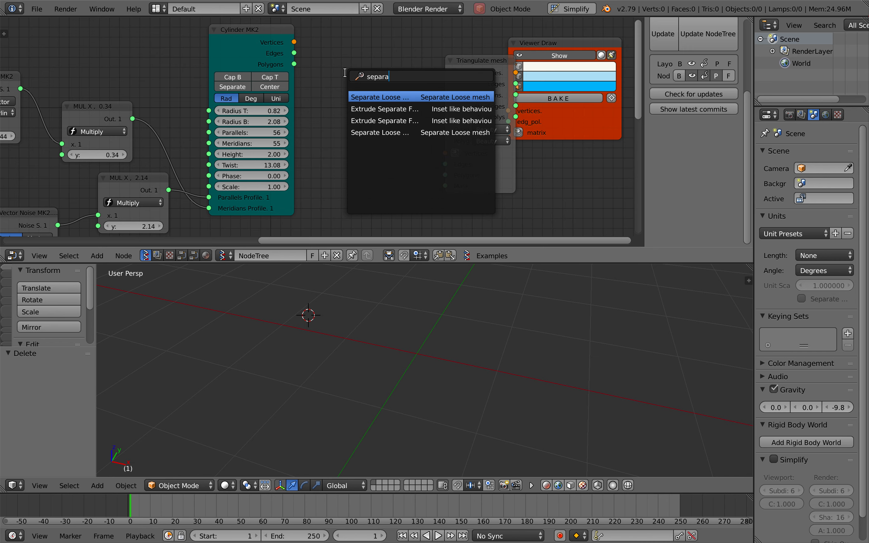
{"action": "key", "text": "Return"}
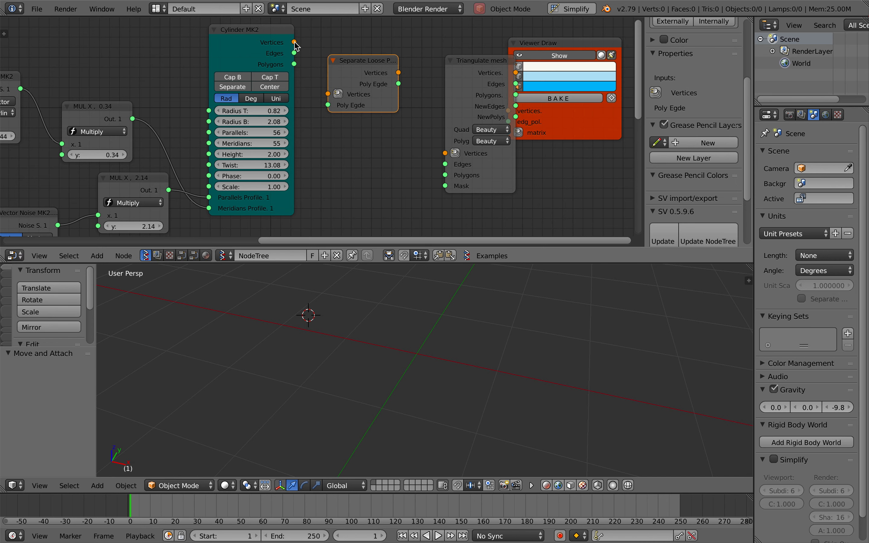
{"action": "left_click_drag", "start_coordinate": [294, 42], "coordinate": [328, 94]}
{"action": "left_click_drag", "start_coordinate": [294, 64], "coordinate": [328, 105]}
{"action": "left_click_drag", "start_coordinate": [398, 73], "coordinate": [444, 152]}
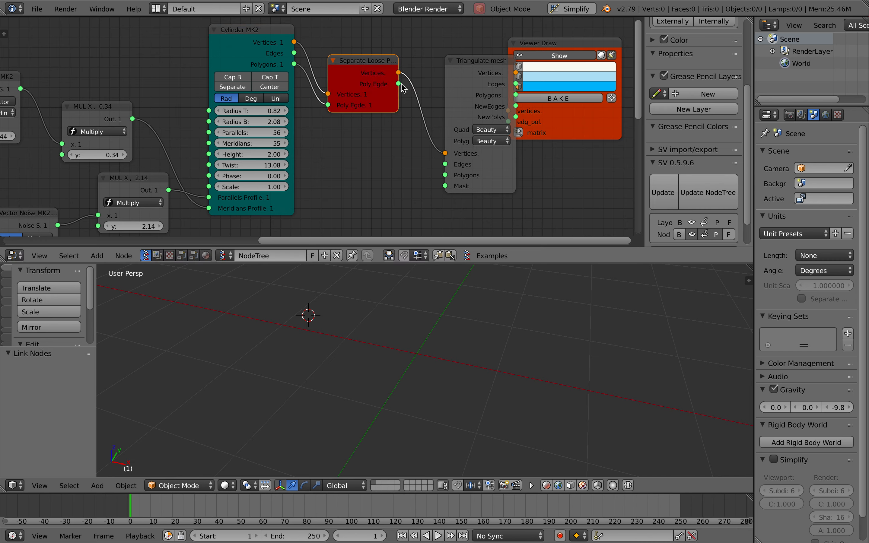
{"action": "left_click_drag", "start_coordinate": [401, 84], "coordinate": [446, 177]}
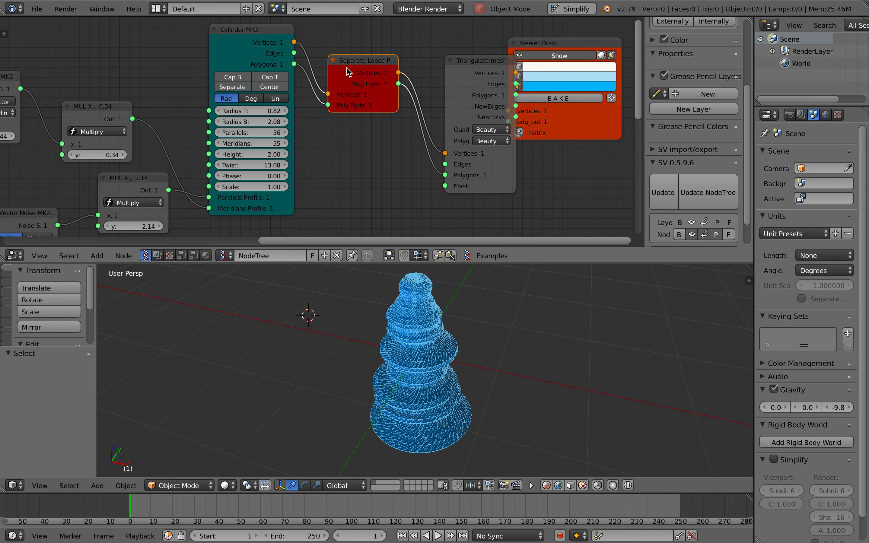
- Delete the Separate Loose Parts node and link the cylinder's vertices and polygons directly to the Triangulate mesh node
{"action": "key", "text": "x"}
{"action": "left_click_drag", "start_coordinate": [297, 43], "coordinate": [385, 140]}
{"action": "left_click_drag", "start_coordinate": [297, 71], "coordinate": [295, 66]}
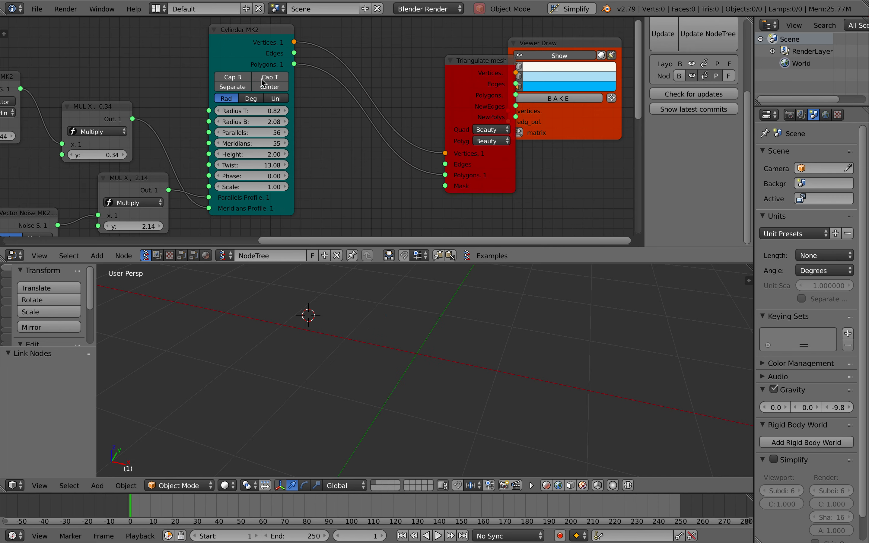
- Turn off the Separate option on the Cylinder MK2 node and save over the file
{"action": "left_click", "coordinate": [235, 87]}
{"action": "middle_click_drag", "start_coordinate": [429, 308], "coordinate": [430, 307]}
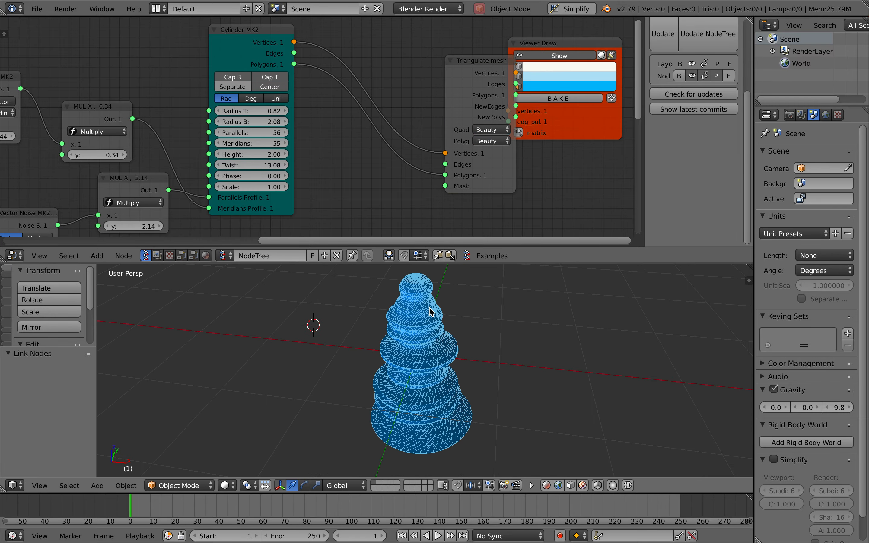
{"action": "key", "text": "ctrl+s"}
{"action": "left_click", "coordinate": [430, 308]}
{"action": "scroll", "coordinate": [429, 307], "scroll_direction": "down", "scroll_amount": 2}
{"action": "key", "text": "ctrl+s"}
{"action": "left_click", "coordinate": [430, 308]}
{"action": "scroll", "coordinate": [429, 307], "scroll_direction": "down", "scroll_amount": 8}
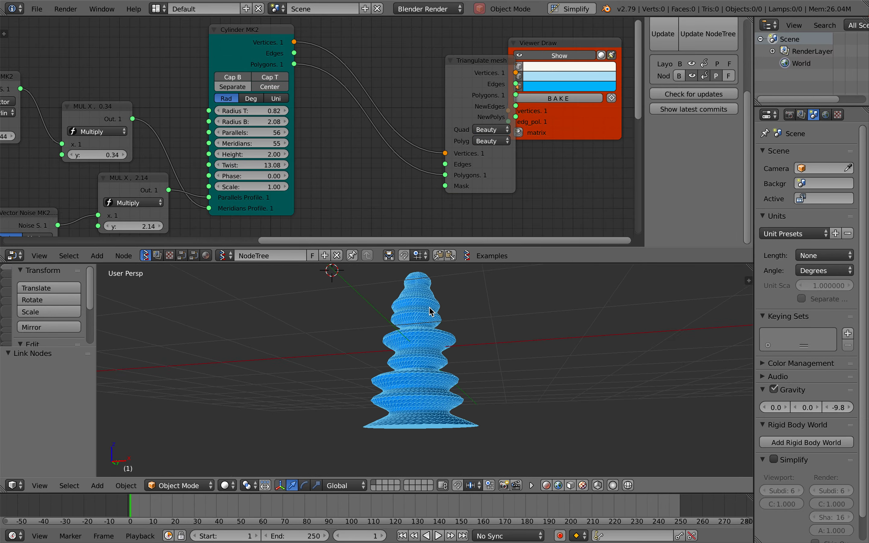
{"action": "scroll", "coordinate": [430, 312], "scroll_direction": "up", "scroll_amount": 6}
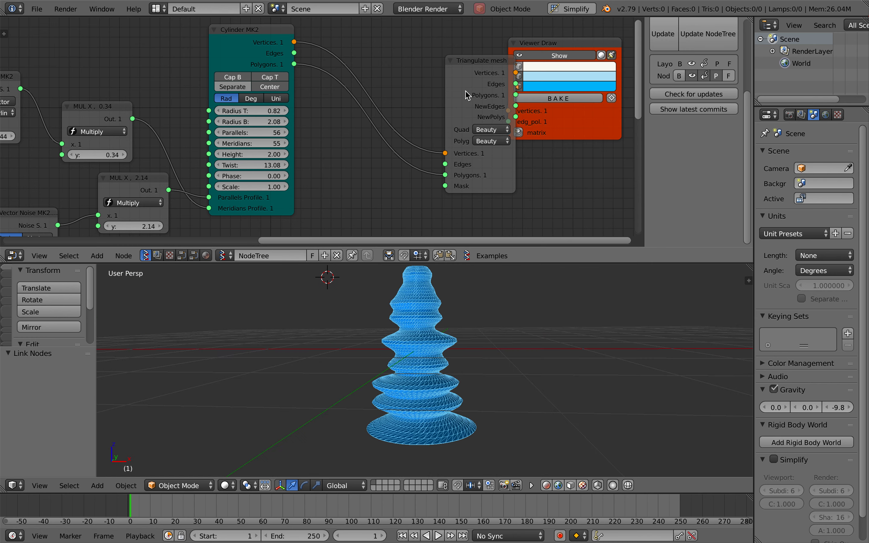
- Move the Triangulate mesh node into the gap between the Cylinder MK2 and Viewer Draw nodes
{"action": "left_click_drag", "start_coordinate": [466, 92], "coordinate": [394, 54]}
{"action": "scroll", "coordinate": [406, 90], "scroll_direction": "up", "scroll_amount": 2}
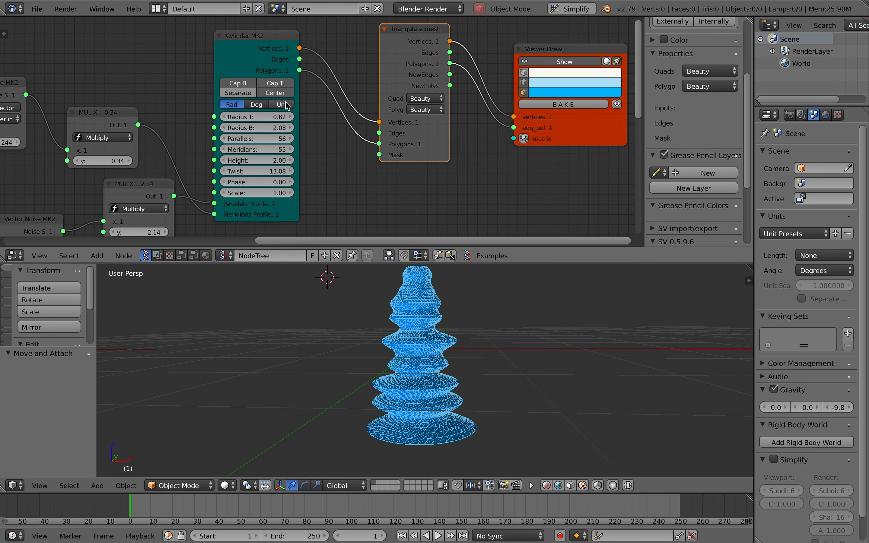
{"action": "scroll", "coordinate": [289, 106], "scroll_direction": "left", "scroll_amount": 2}
{"action": "scroll", "coordinate": [433, 323], "scroll_direction": "up", "scroll_amount": 6}
{"action": "scroll", "coordinate": [434, 323], "scroll_direction": "up", "scroll_amount": 3}
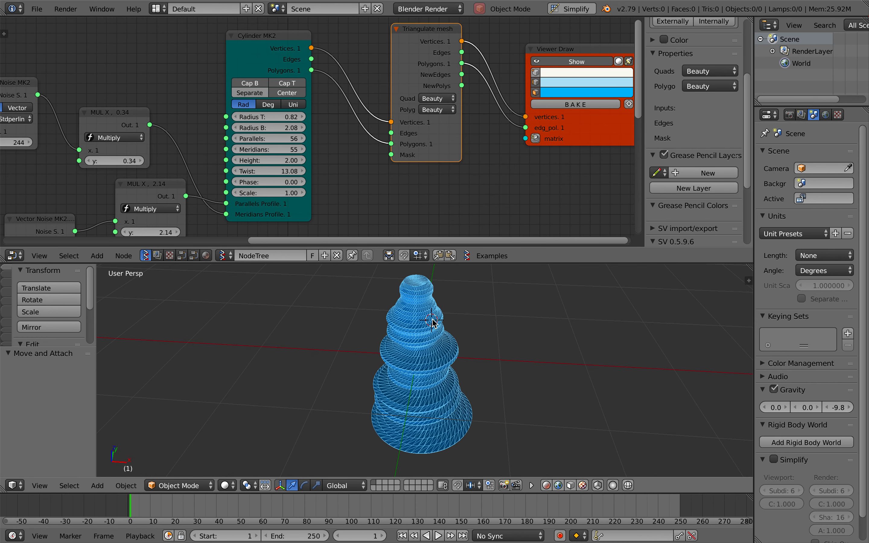
- Bake the triangulated mesh, place it beside the preview, and add a Wireframe modifier to it
{"action": "left_click", "coordinate": [553, 104]}
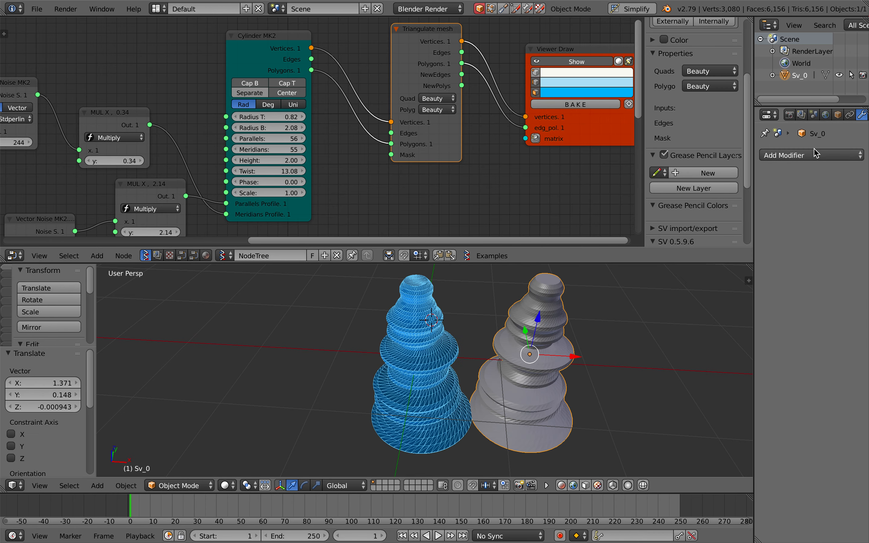
{"action": "left_click", "coordinate": [812, 155]}
{"action": "left_click", "coordinate": [624, 385]}
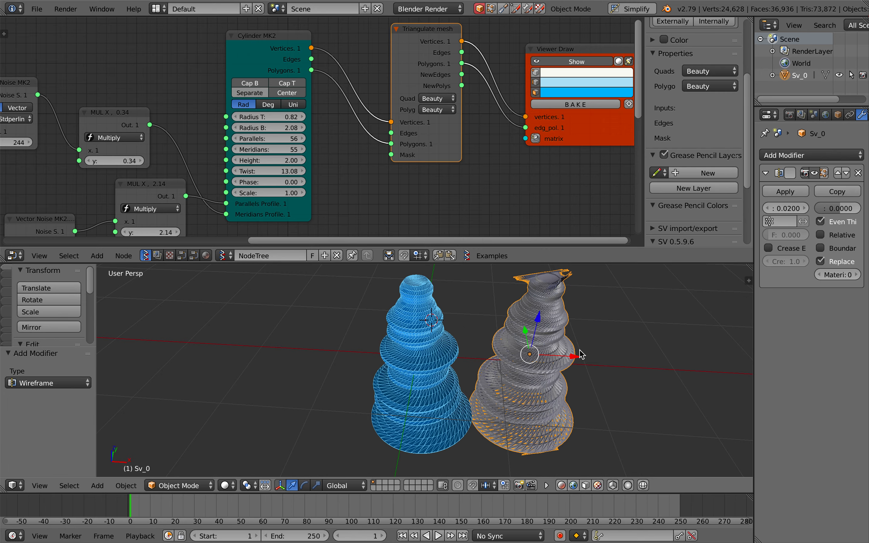
- Select the baked object and turn off Even Thickness in its Wireframe modifier
{"action": "key", "text": "a"}
{"action": "scroll", "coordinate": [580, 350], "scroll_direction": "right", "scroll_amount": 10}
{"action": "scroll", "coordinate": [580, 350], "scroll_direction": "up", "scroll_amount": 3}
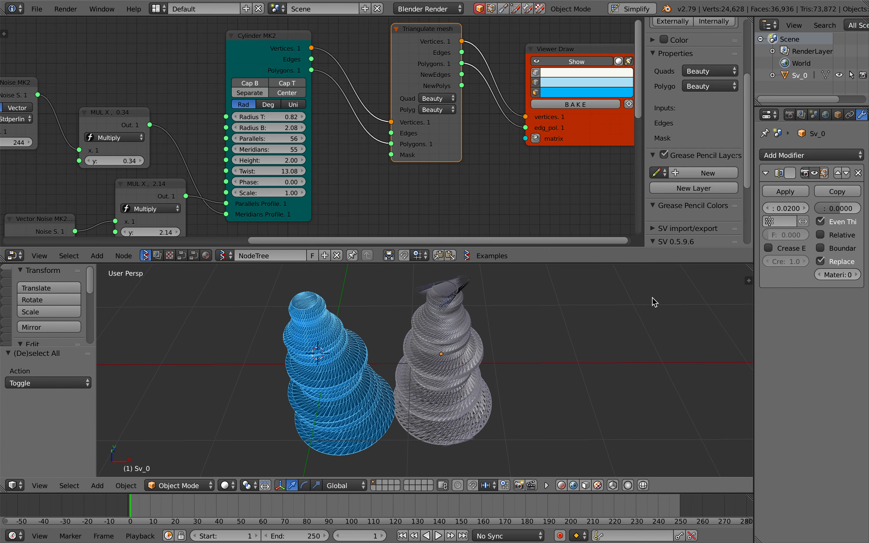
{"action": "right_click", "coordinate": [431, 339]}
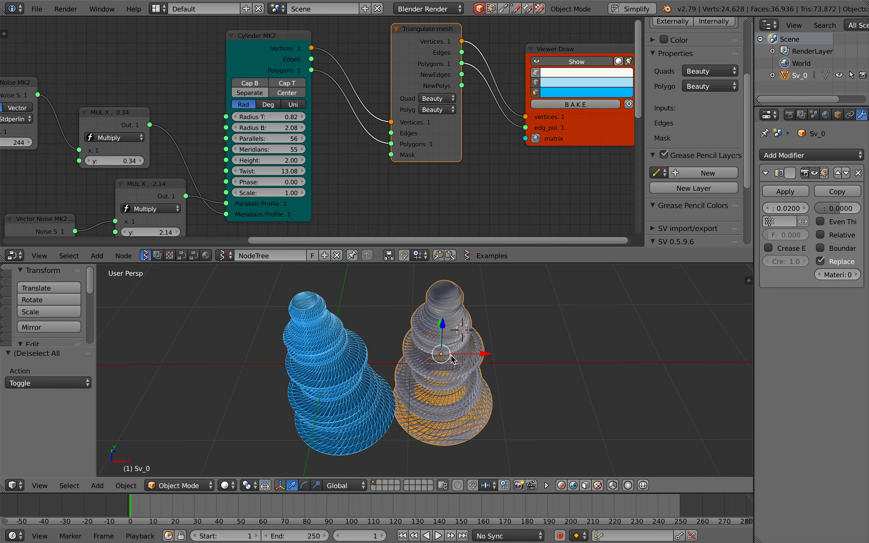
- Move the baked wireframe object about 0.42 along X and scale it to about 0.942
{"action": "left_click_drag", "start_coordinate": [453, 359], "coordinate": [488, 380]}
{"action": "key", "text": "s"}
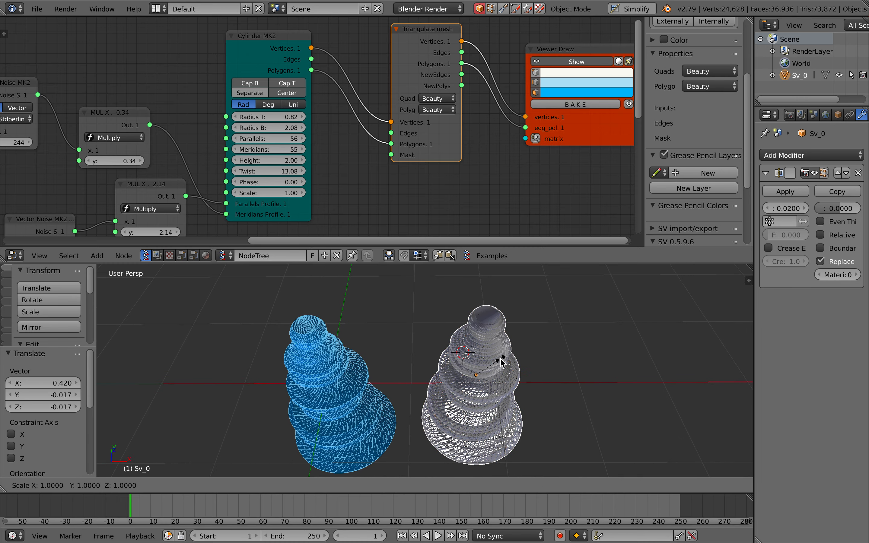
{"action": "left_click", "coordinate": [504, 381]}
{"action": "middle_click_drag", "start_coordinate": [505, 381], "coordinate": [507, 379]}
{"action": "middle_click_drag", "start_coordinate": [295, 342], "coordinate": [477, 361]}
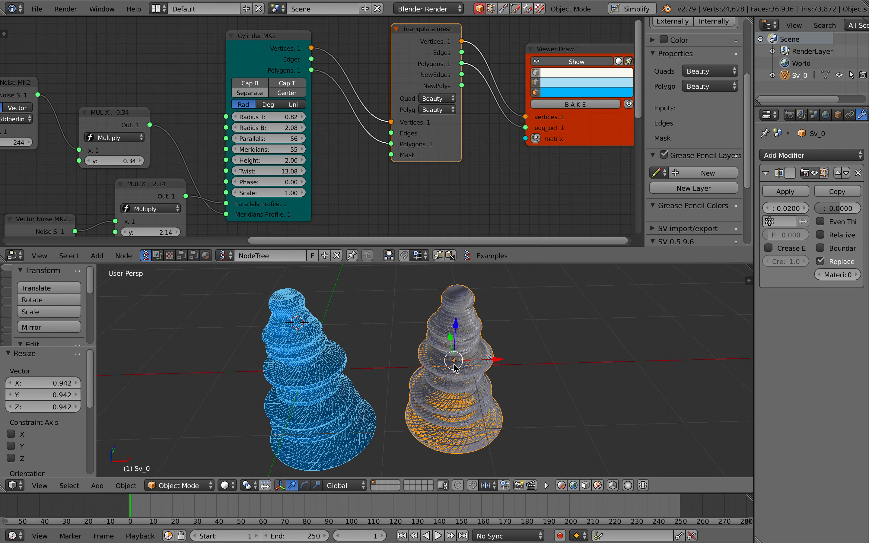
- Delete the baked wireframe object and the Triangulate mesh node
{"action": "key", "text": "Delete"}
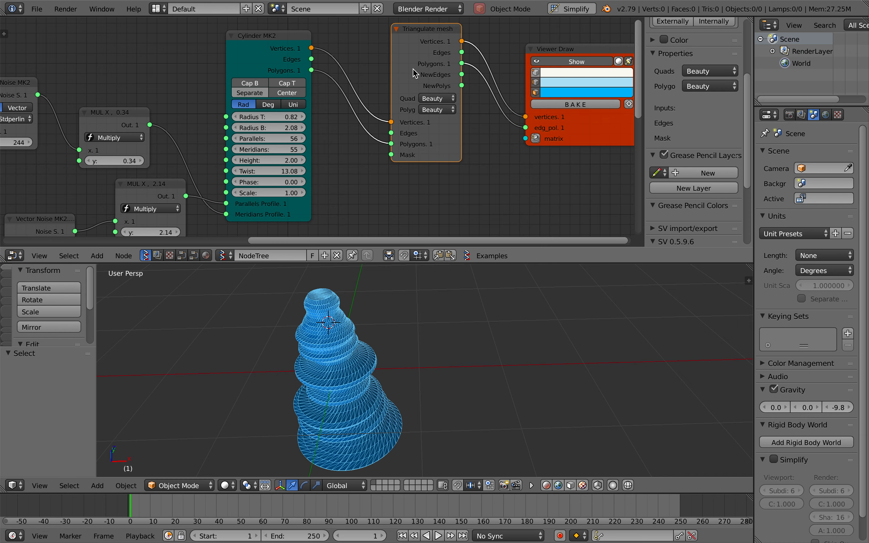
{"action": "key", "text": "Delete"}
- Link the cylinder's vertices and polygons directly to Viewer Draw, and turn on the cylinder's Separate option
{"action": "left_click_drag", "start_coordinate": [311, 48], "coordinate": [449, 99]}
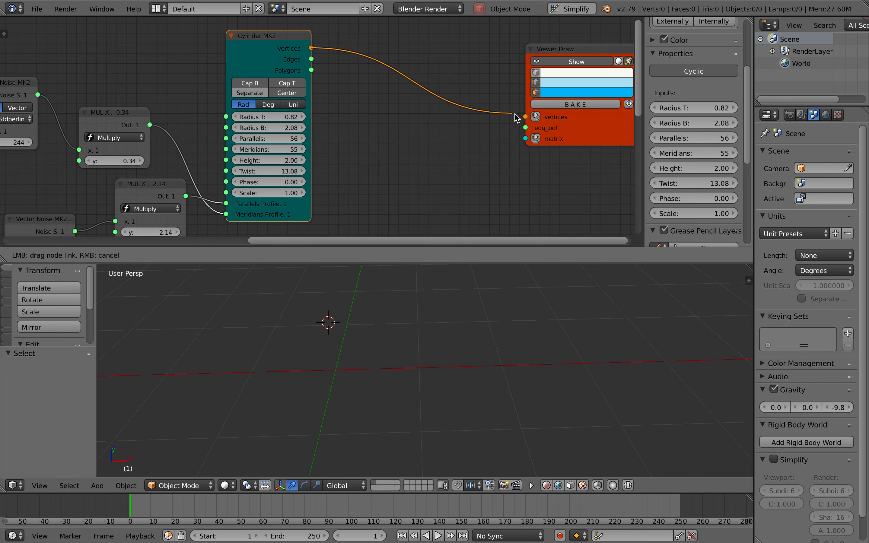
{"action": "mouse_move", "coordinate": [516, 118]}
{"action": "left_mouse_down"}
{"action": "mouse_move", "coordinate": [525, 117]}
{"action": "mouse_move", "coordinate": [312, 70]}
{"action": "left_mouse_up"}
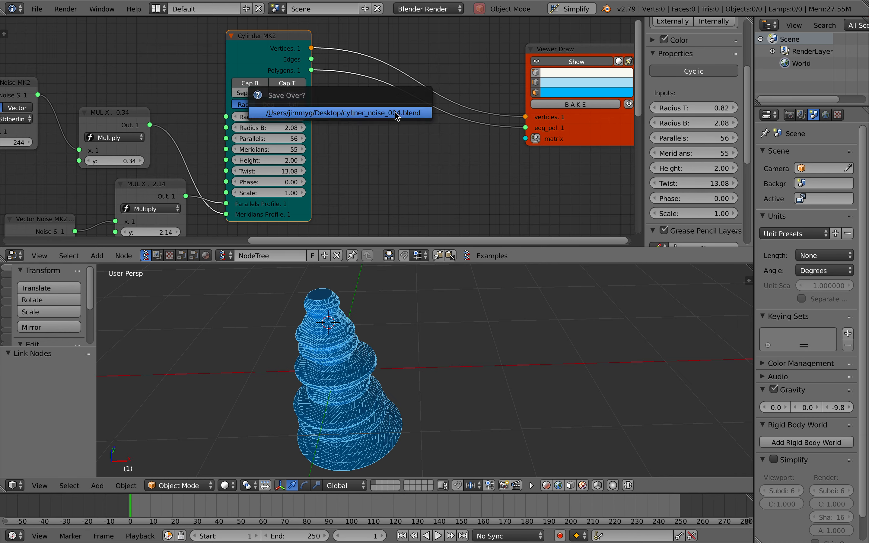
{"action": "scroll", "coordinate": [382, 301], "scroll_direction": "up", "scroll_amount": 1, "text": "ctrl"}
{"action": "left_click", "coordinate": [261, 95]}
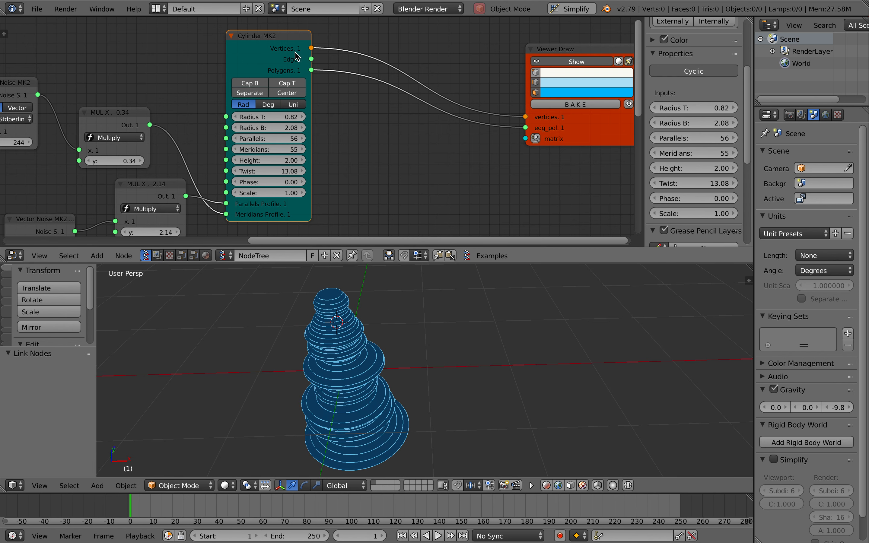
- Move the Viewer Draw node closer to the cylinder node and save over the file
{"action": "left_click_drag", "start_coordinate": [576, 132], "coordinate": [535, 112]}
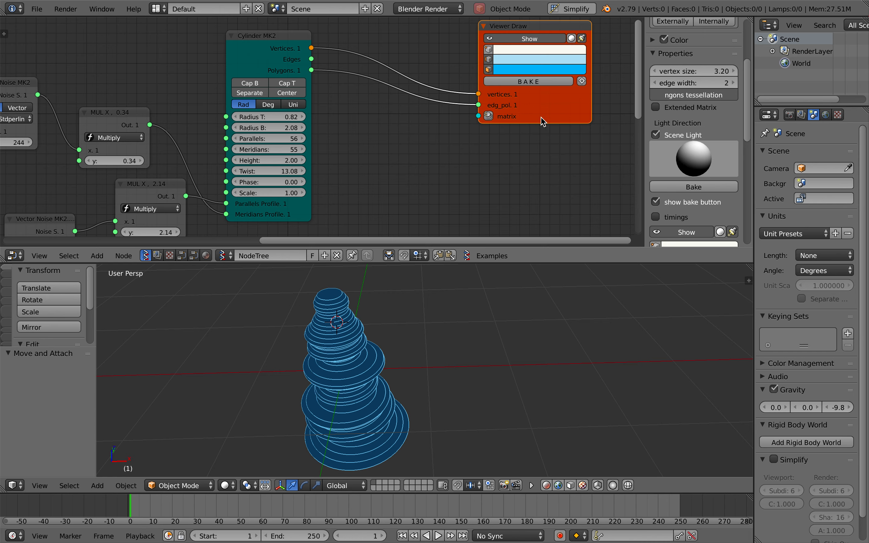
{"action": "key", "text": "ctrl+s"}
{"action": "left_click", "coordinate": [467, 98]}
- Add an Extrude Separate Faces node onto the vertices link between the cylinder and Viewer Draw
{"action": "key", "text": "shift+a"}
{"action": "left_click", "coordinate": [406, 63]}
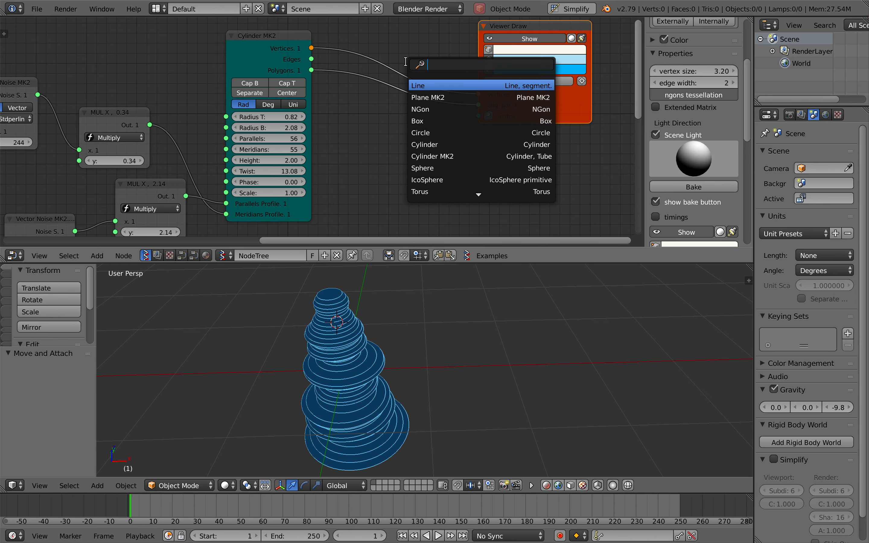
{"action": "type", "text": "extru"}
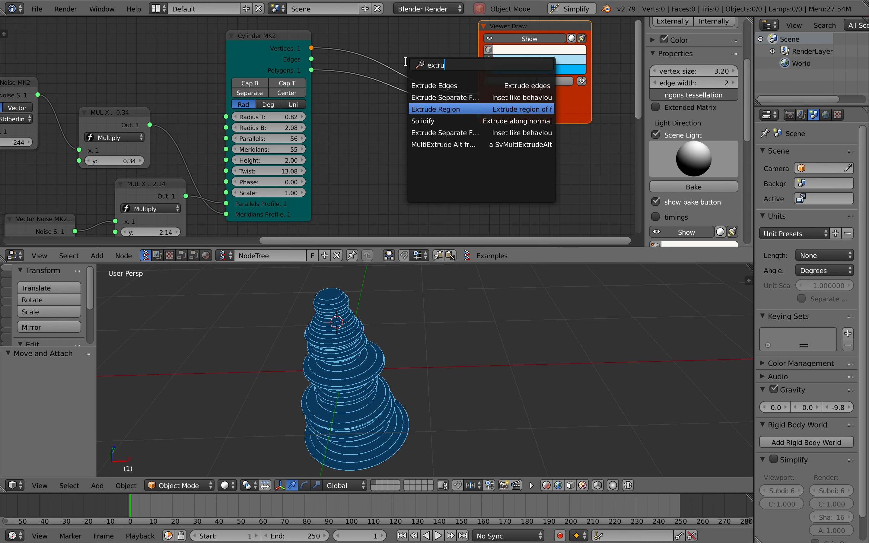
{"action": "key", "text": "Return"}
{"action": "left_click", "coordinate": [363, 50]}
- Route the cylinder's polygons through the Extrude Separate Faces node into Viewer Draw, with height 0.20, and space the nodes apart
{"action": "left_click_drag", "start_coordinate": [311, 71], "coordinate": [342, 104]}
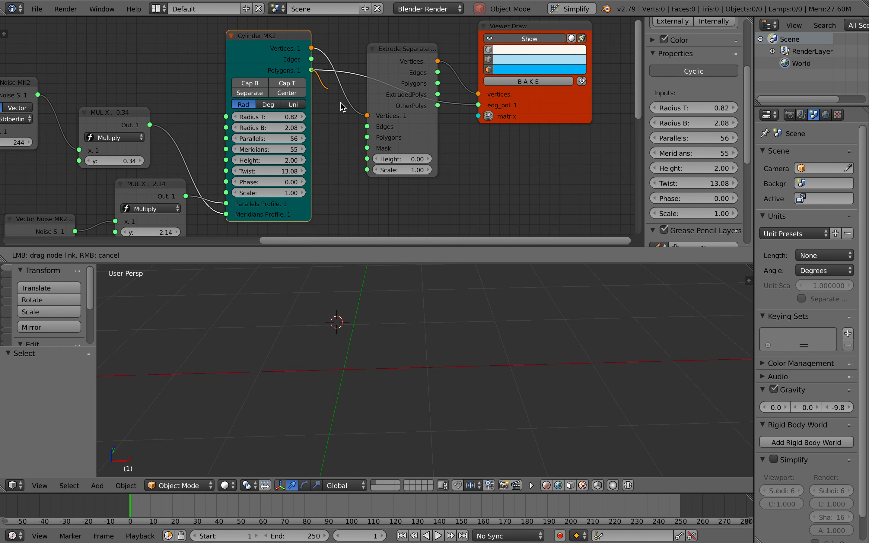
{"action": "left_click_drag", "start_coordinate": [366, 139], "coordinate": [367, 137]}
{"action": "left_click_drag", "start_coordinate": [438, 84], "coordinate": [478, 105]}
{"action": "left_click_drag", "start_coordinate": [392, 64], "coordinate": [443, 64]}
{"action": "left_click_drag", "start_coordinate": [495, 94], "coordinate": [539, 96]}
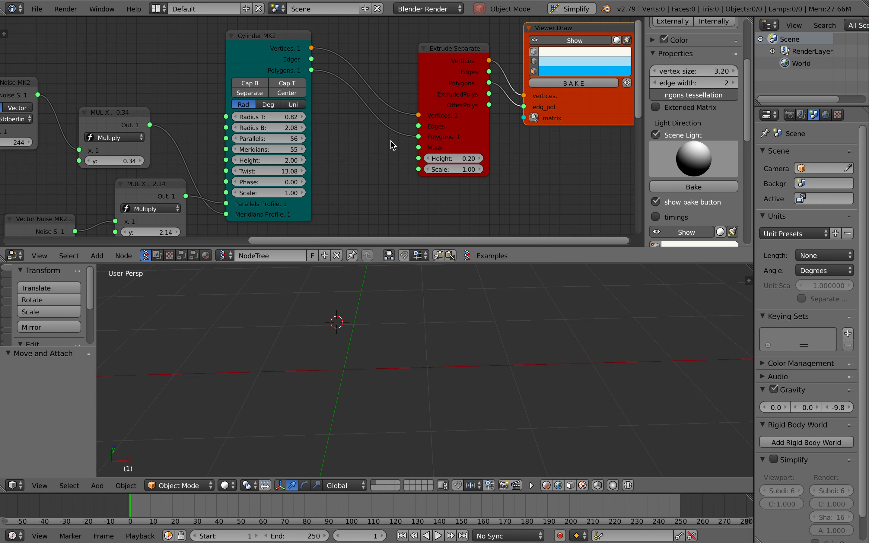
- Insert a Separate Loose Parts node on the vertices link before the extrude node, and link the cylinder's polygons to its Poly Egde input
{"action": "key", "text": "shift+a"}
{"action": "left_click", "coordinate": [348, 54]}
{"action": "type", "text": "sepa"}
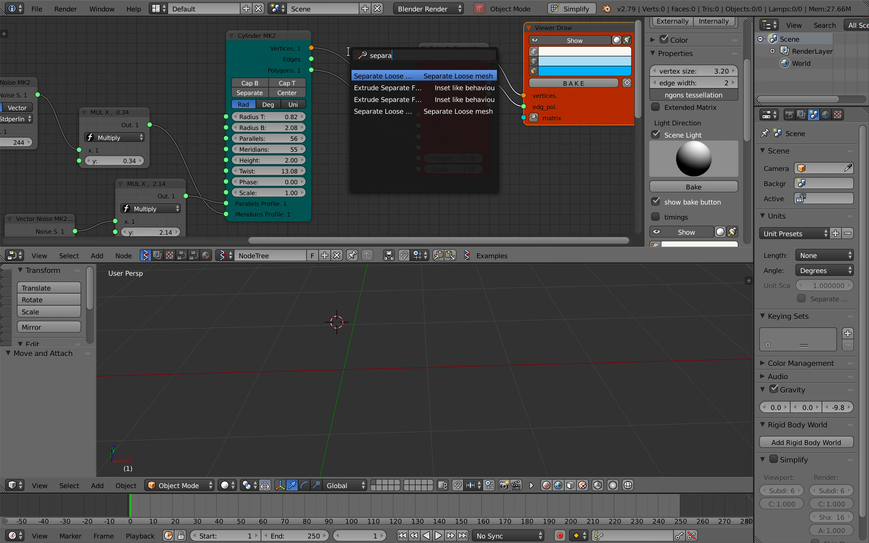
{"action": "type", "text": "ra"}
{"action": "key", "text": "Down"}
{"action": "key", "text": "Down"}
{"action": "key", "text": "Down"}
{"action": "key", "text": "Up"}
{"action": "key", "text": "Up"}
{"action": "key", "text": "Up"}
{"action": "key", "text": "Return"}
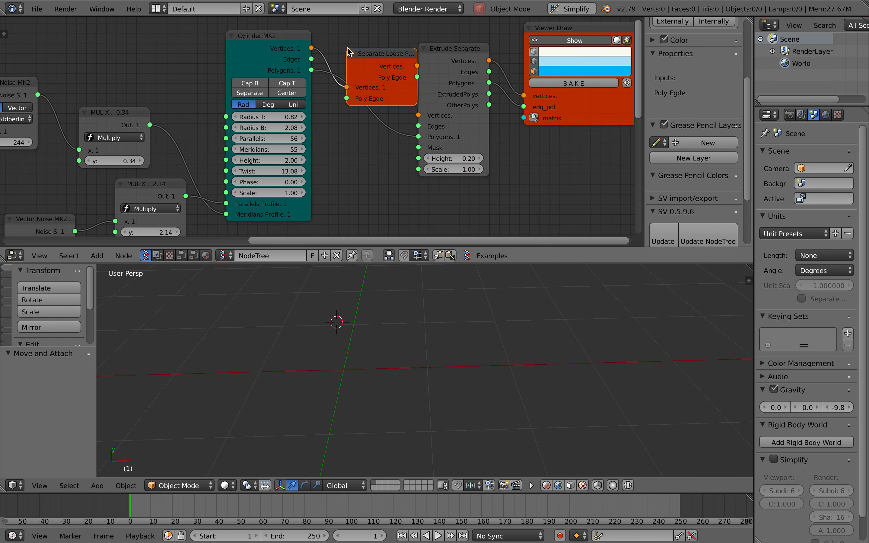
{"action": "left_click", "coordinate": [350, 53]}
{"action": "left_click_drag", "start_coordinate": [312, 71], "coordinate": [357, 102]}
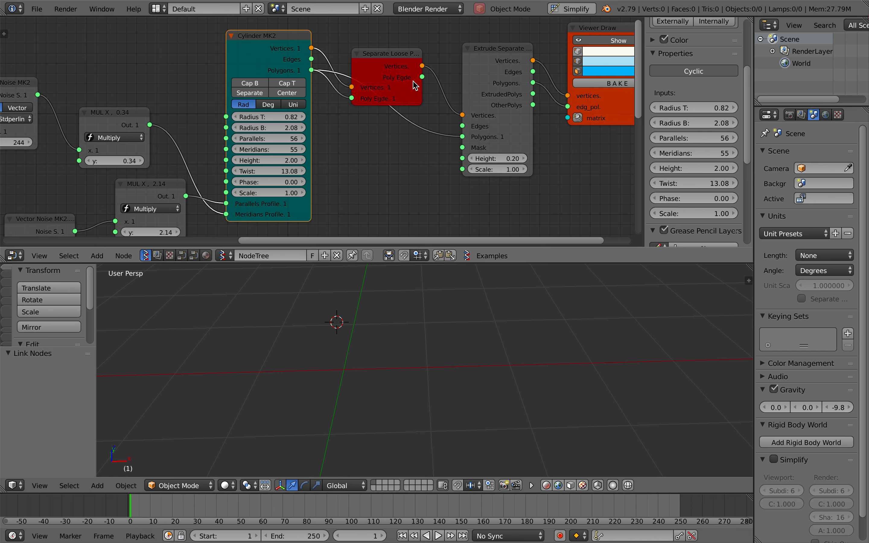
- Delete the Separate Loose Parts node and link the cylinder's vertices directly to the Extrude Separate Faces node
{"action": "left_click", "coordinate": [406, 70]}
{"action": "key", "text": "x"}
{"action": "left_click_drag", "start_coordinate": [310, 54], "coordinate": [464, 113]}
- Delete the Extrude Separate Faces node and save over the file
{"action": "left_click", "coordinate": [476, 94]}
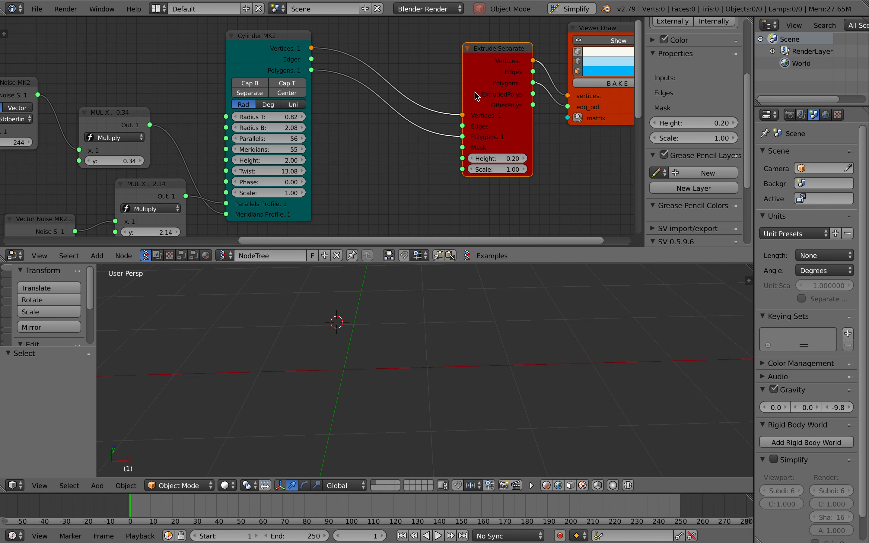
{"action": "key", "text": "x"}
{"action": "key", "text": "ctrl+s"}
{"action": "left_click", "coordinate": [405, 94]}
- Reconnect the cylinder's vertices and polygons to Viewer Draw and move that node closer to the cylinder
{"action": "mouse_move", "coordinate": [313, 49]}
{"action": "left_mouse_down"}
{"action": "mouse_move", "coordinate": [567, 96]}
{"action": "mouse_move", "coordinate": [555, 108]}
{"action": "left_mouse_up"}
{"action": "left_click_drag", "start_coordinate": [313, 73], "coordinate": [312, 70]}
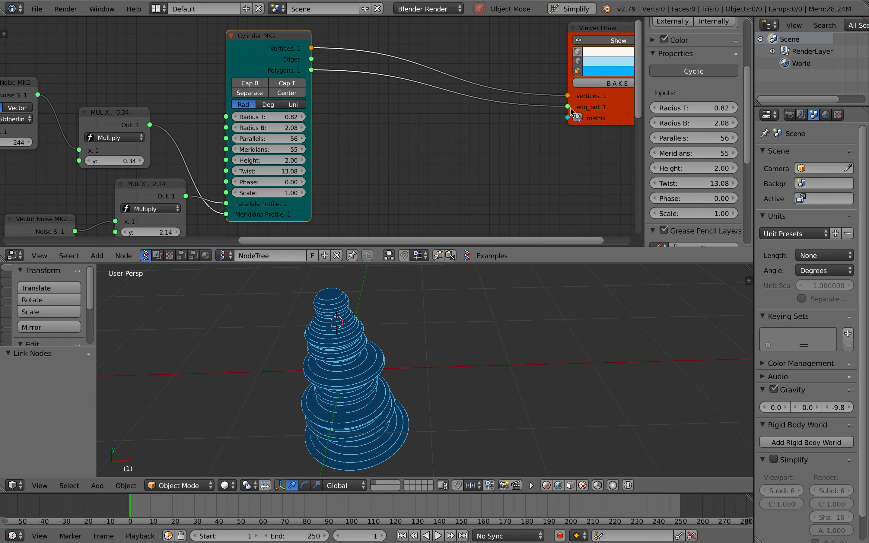
{"action": "left_click_drag", "start_coordinate": [598, 111], "coordinate": [500, 111]}
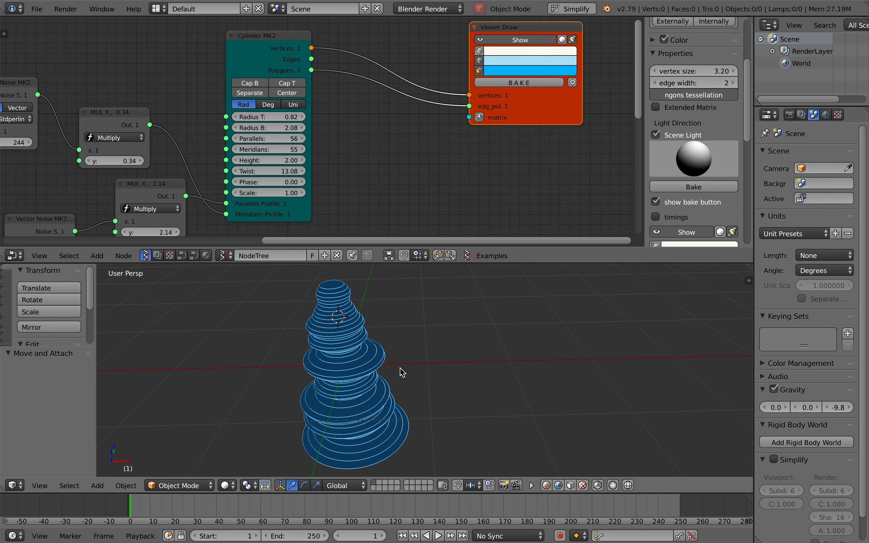
- Bake the cylinder slices from the Viewer Draw node and move all baked objects about 1.75 units along X, beside the procedural cylinder
{"action": "scroll", "coordinate": [400, 368], "scroll_direction": "down", "scroll_amount": 10}
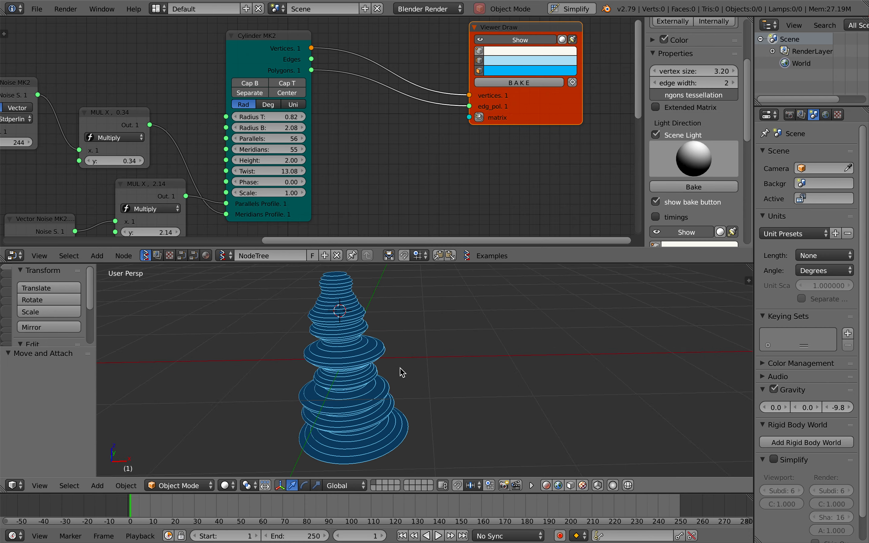
{"action": "left_click", "coordinate": [519, 83]}
{"action": "key", "text": "a"}
{"action": "key", "text": "g"}
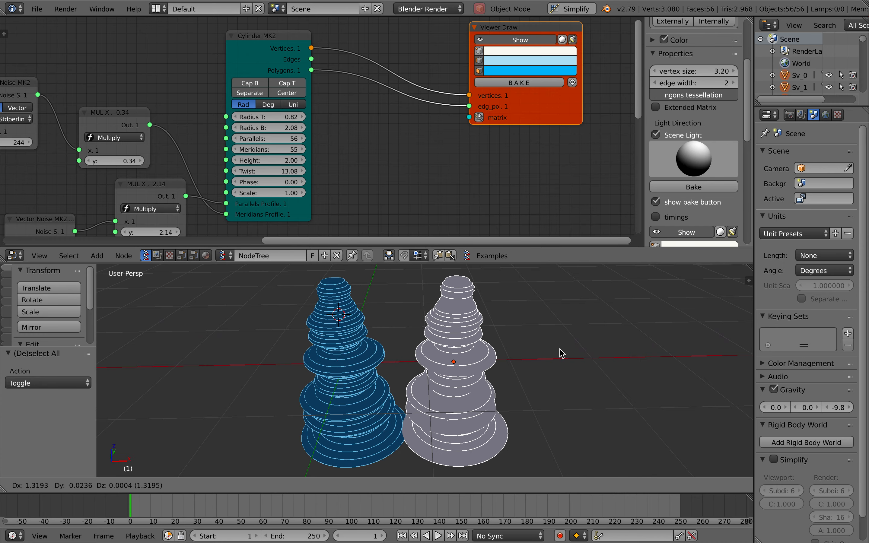
{"action": "left_click", "coordinate": [539, 351]}
{"action": "key", "text": "g"}
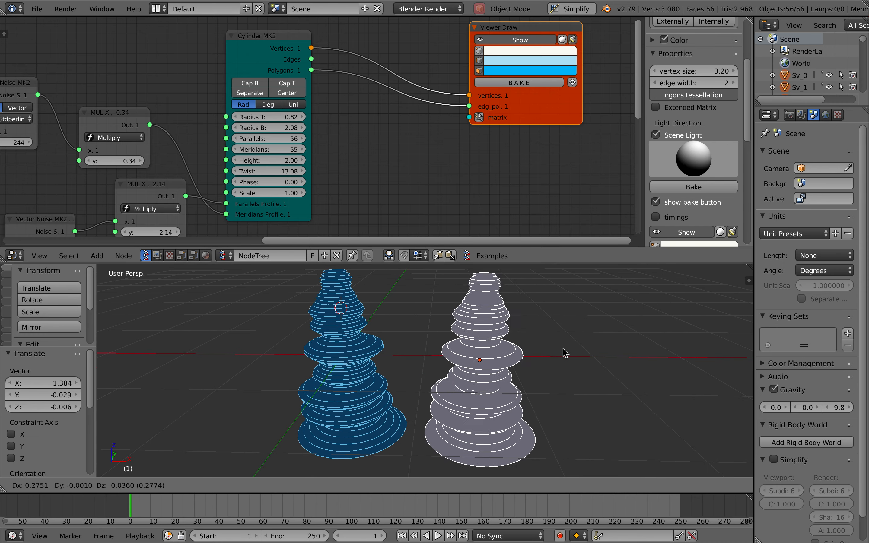
{"action": "left_click", "coordinate": [564, 352]}
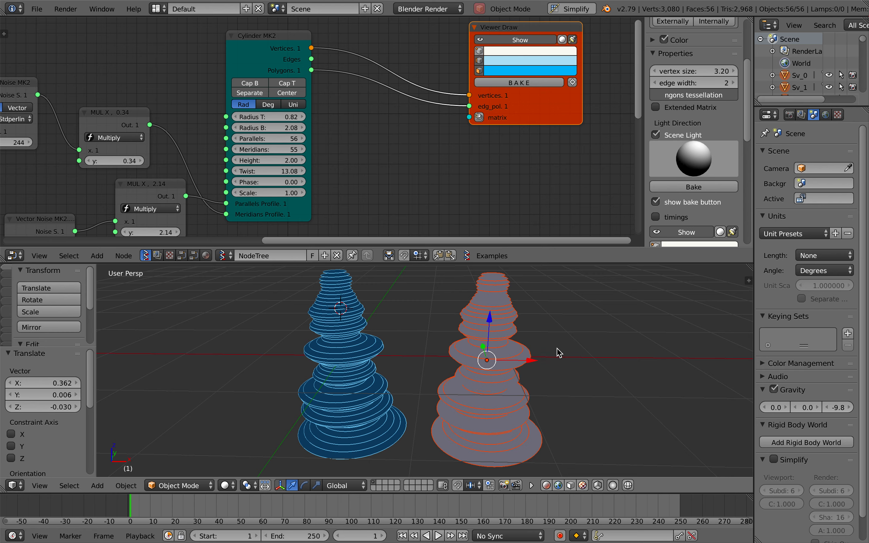
- Join the baked slices into one object and inspect all of its selected geometry in Edit Mode before returning to Object Mode
{"action": "right_click", "coordinate": [501, 352], "text": "shift"}
{"action": "key", "text": "ctrl+j"}
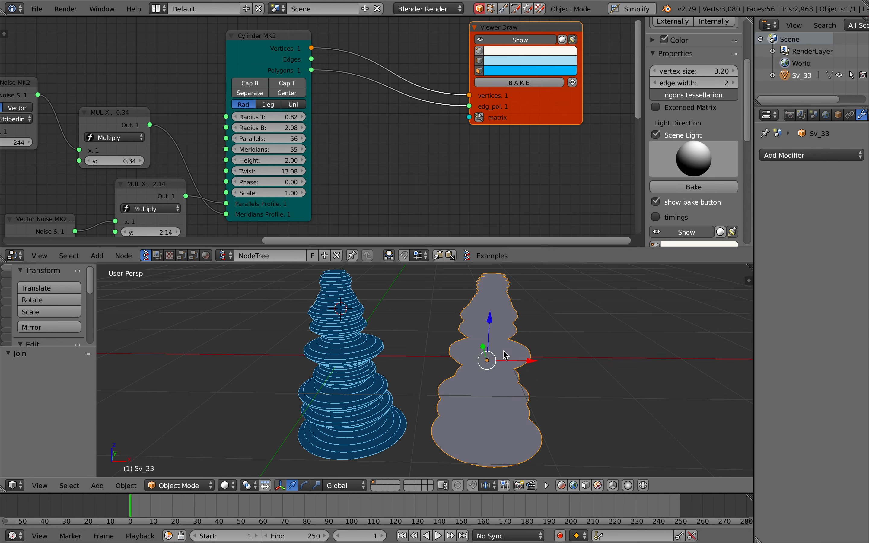
{"action": "key", "text": "Tab"}
{"action": "key", "text": "a"}
{"action": "key", "text": "a"}
{"action": "scroll", "coordinate": [502, 352], "scroll_direction": "down", "scroll_amount": 2}
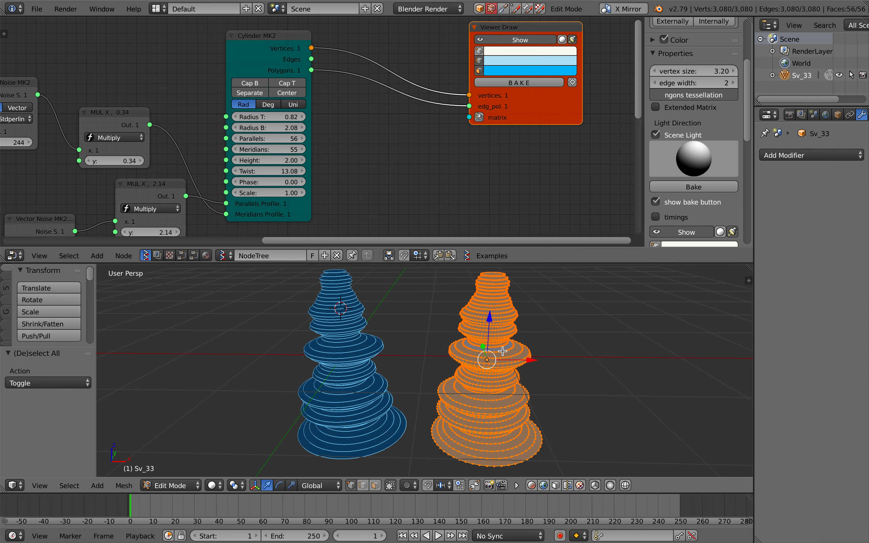
{"action": "scroll", "coordinate": [503, 351], "scroll_direction": "up", "scroll_amount": 4}
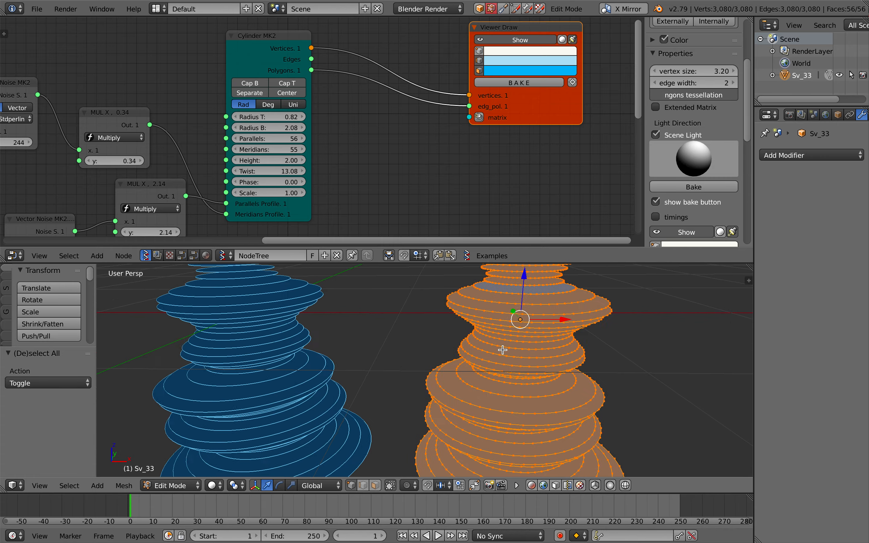
{"action": "scroll", "coordinate": [502, 350], "scroll_direction": "up", "scroll_amount": 5}
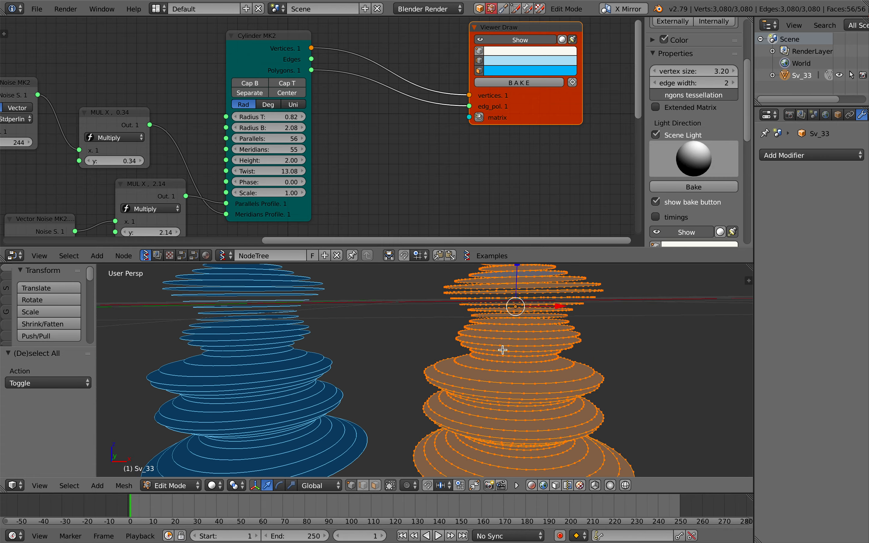
{"action": "scroll", "coordinate": [502, 350], "scroll_direction": "up", "scroll_amount": 4}
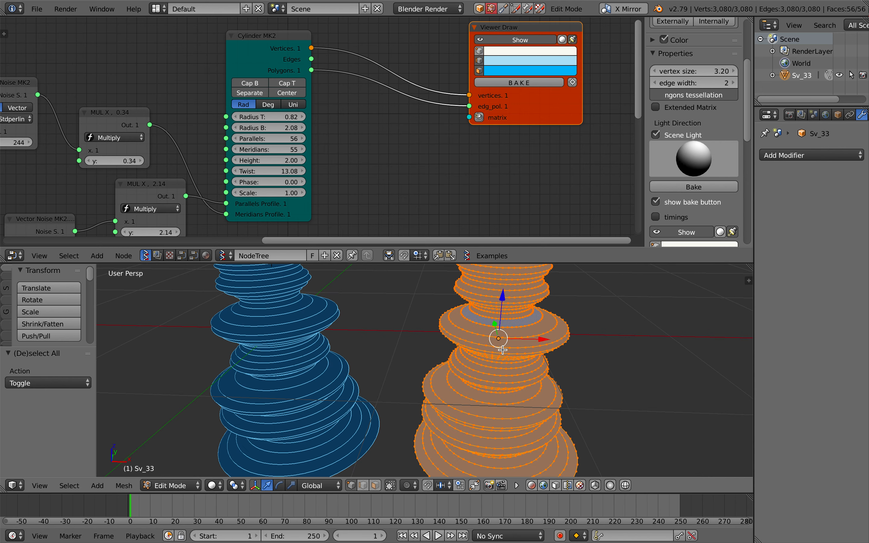
{"action": "key", "text": "Tab"}
{"action": "scroll", "coordinate": [503, 350], "scroll_direction": "down", "scroll_amount": 5}
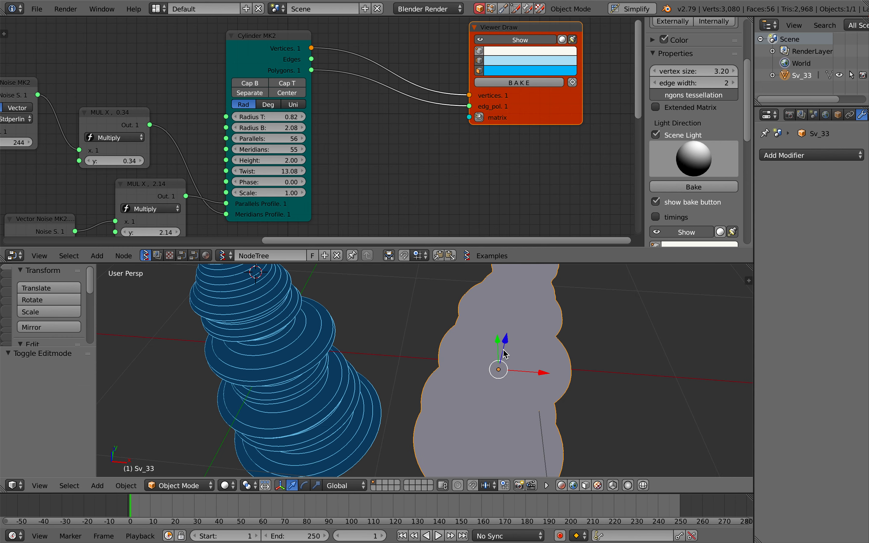
- Set the Circle node's radius to 22.86 and its vertex number to 40
{"action": "scroll", "coordinate": [402, 157], "scroll_direction": "left", "scroll_amount": 15, "text": "ctrl"}
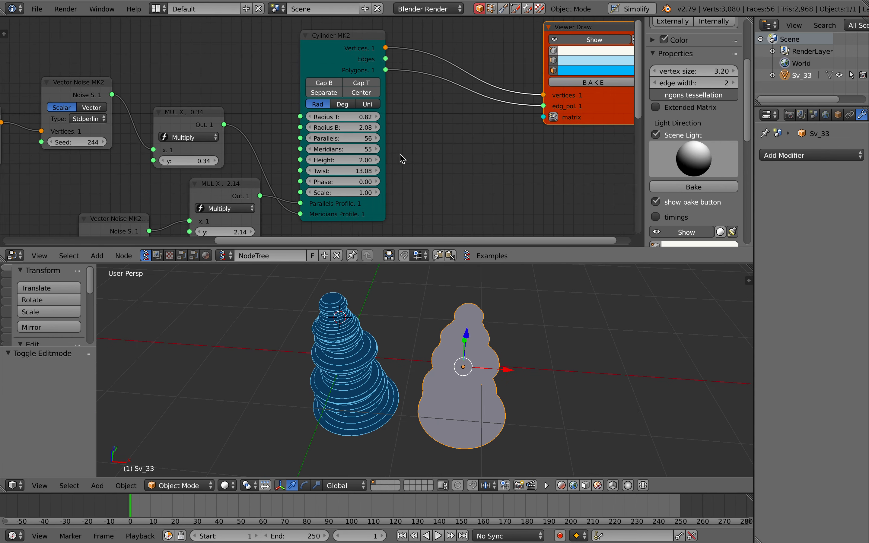
{"action": "scroll", "coordinate": [370, 129], "scroll_direction": "left", "scroll_amount": 8, "text": "ctrl"}
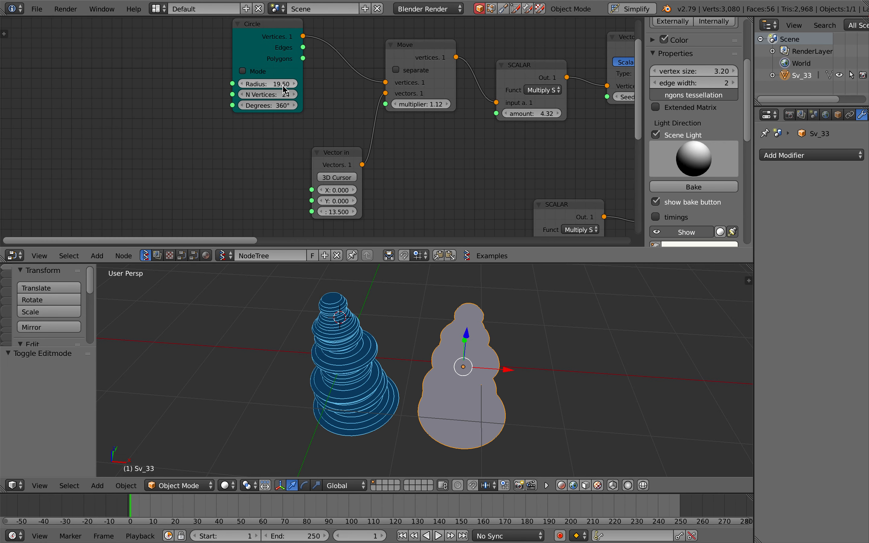
{"action": "mouse_move", "coordinate": [284, 87]}
{"action": "left_mouse_down"}
{"action": "mouse_move", "coordinate": [309, 86]}
{"action": "mouse_move", "coordinate": [275, 95]}
{"action": "mouse_move", "coordinate": [282, 95]}
{"action": "left_mouse_up"}
- Set the Cylinder node to Radius T 0.52, Radius B 3.46, 80 parallels, 7 meridians and twist 33.54, keeping angles in radians
{"action": "scroll", "coordinate": [300, 81], "scroll_direction": "right", "scroll_amount": 10, "text": "ctrl"}
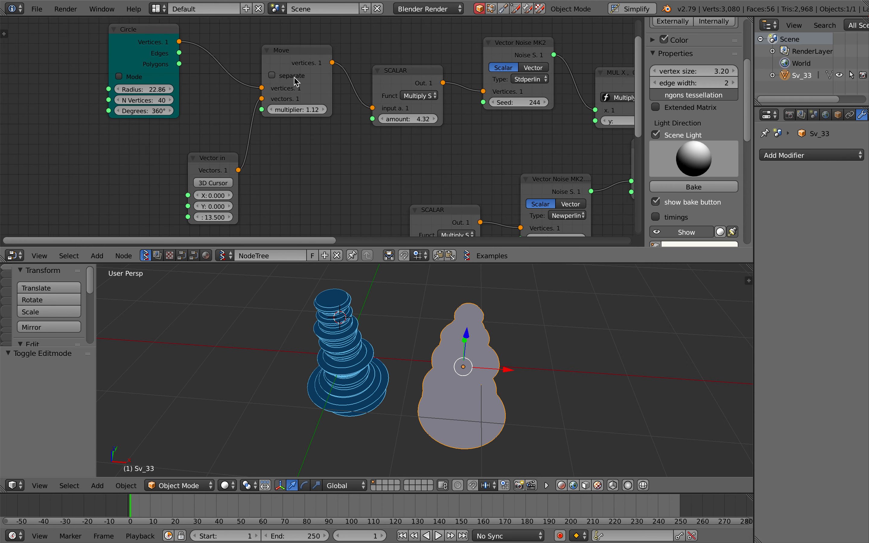
{"action": "scroll", "coordinate": [295, 82], "scroll_direction": "right", "scroll_amount": 20, "text": "ctrl"}
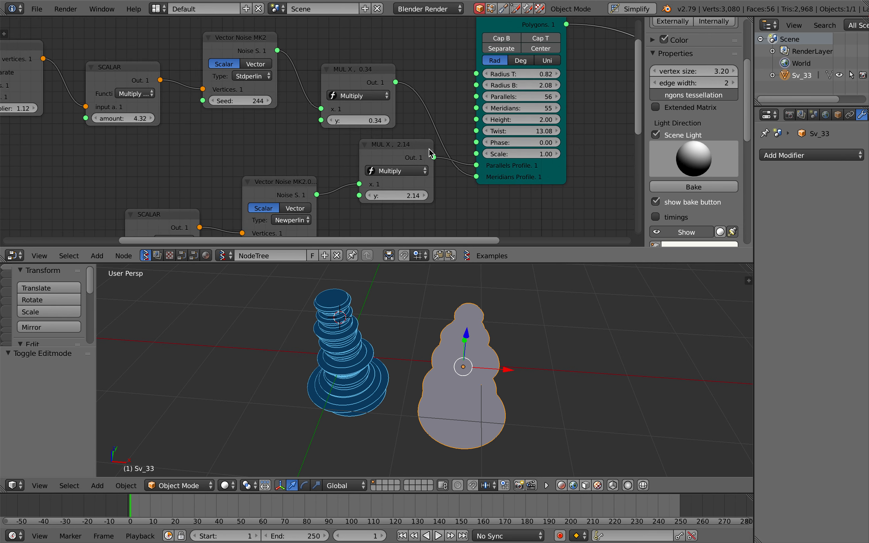
{"action": "scroll", "coordinate": [463, 164], "scroll_direction": "up", "scroll_amount": 1}
{"action": "scroll", "coordinate": [494, 179], "scroll_direction": "up", "scroll_amount": 1}
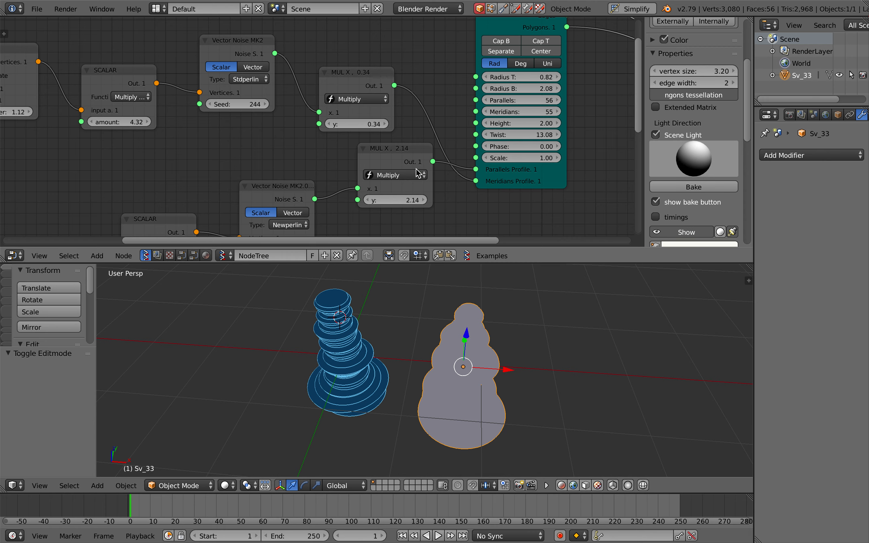
{"action": "scroll", "coordinate": [429, 153], "scroll_direction": "up", "scroll_amount": 3}
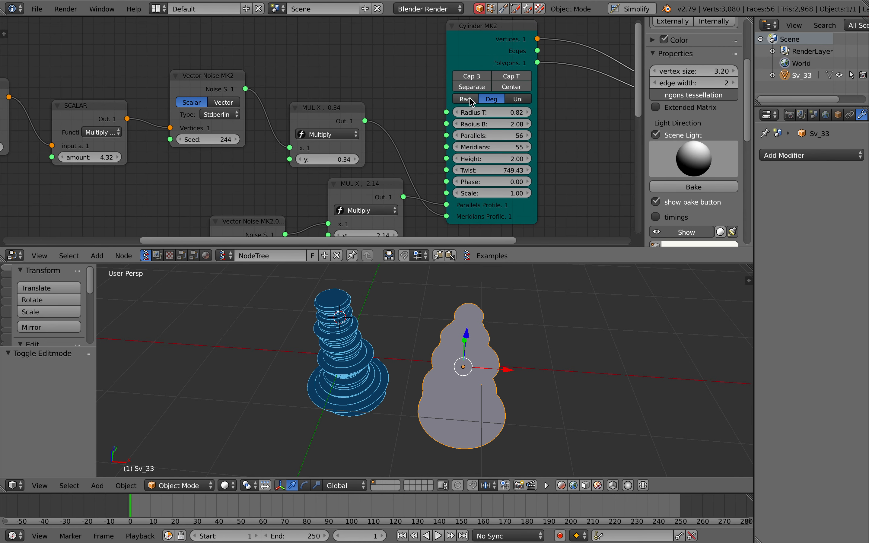
{"action": "left_click_drag", "start_coordinate": [487, 116], "coordinate": [517, 170]}
{"action": "middle_click_drag", "start_coordinate": [383, 337], "coordinate": [383, 333]}
{"action": "left_click", "coordinate": [416, 339]}
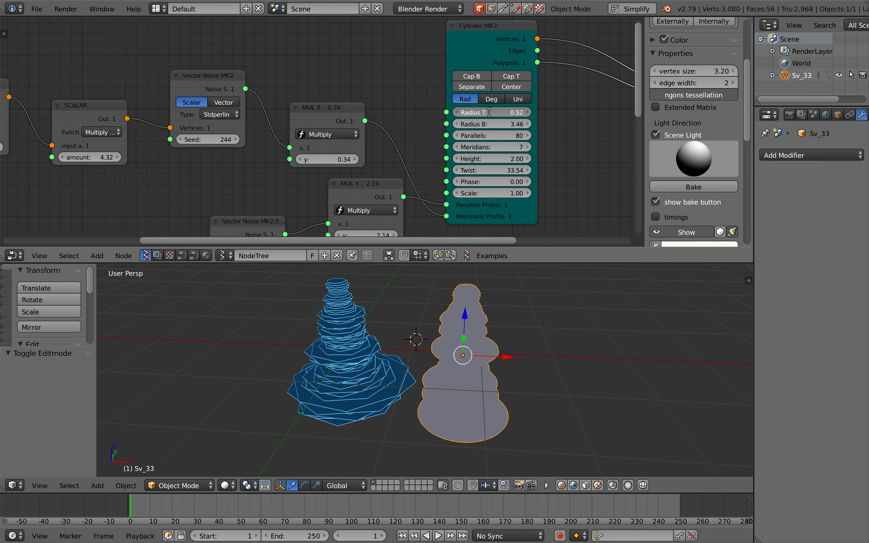
- Set the Cylinder node's Radius T to 4 and Radius B to 1
{"action": "type", "text": "4"}
{"action": "key", "text": "Tab"}
{"action": "type", "text": "1"}
{"action": "key", "text": "Return"}
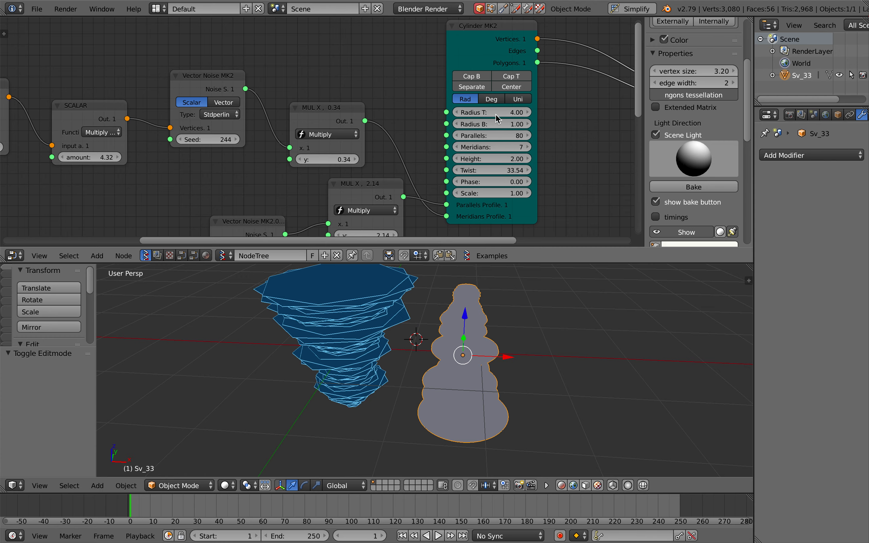
{"action": "middle_click_drag", "start_coordinate": [402, 354], "coordinate": [401, 366], "text": "shift"}
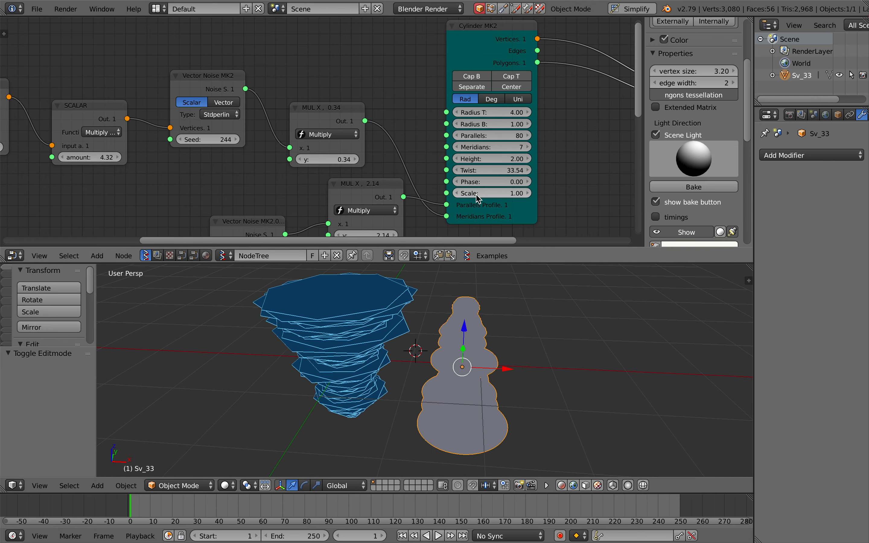
- Set the Cylinder node's twist to 42 and phase to -1.68, and save over the file
{"action": "left_click_drag", "start_coordinate": [481, 170], "coordinate": [500, 171]}
{"action": "middle_click_drag", "start_coordinate": [372, 380], "coordinate": [370, 372]}
{"action": "key", "text": "ctrl+s"}
{"action": "left_click", "coordinate": [370, 370]}
{"action": "scroll", "coordinate": [342, 343], "scroll_direction": "down", "scroll_amount": 3}
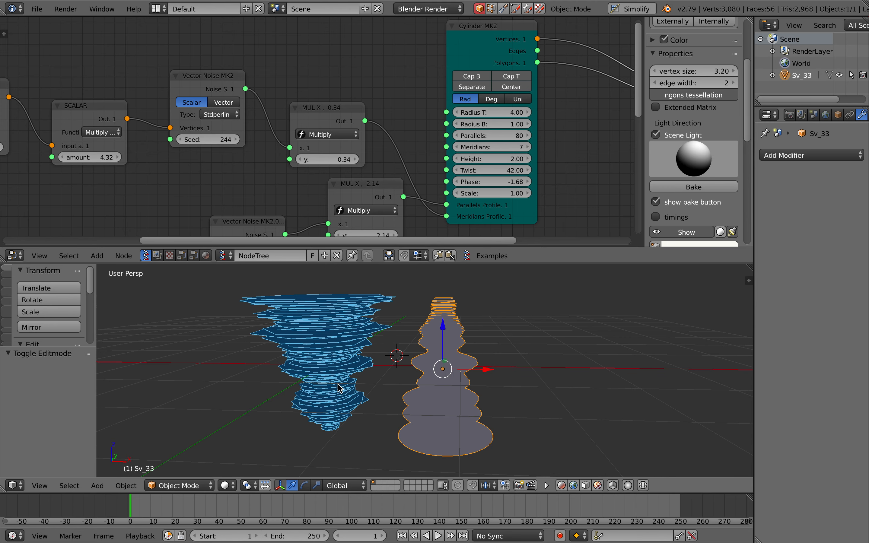
- Add a Matrix In node linked to Viewer Draw's matrix input and place it below the cylinder's links
{"action": "middle_click_drag", "start_coordinate": [415, 245], "coordinate": [355, 290]}
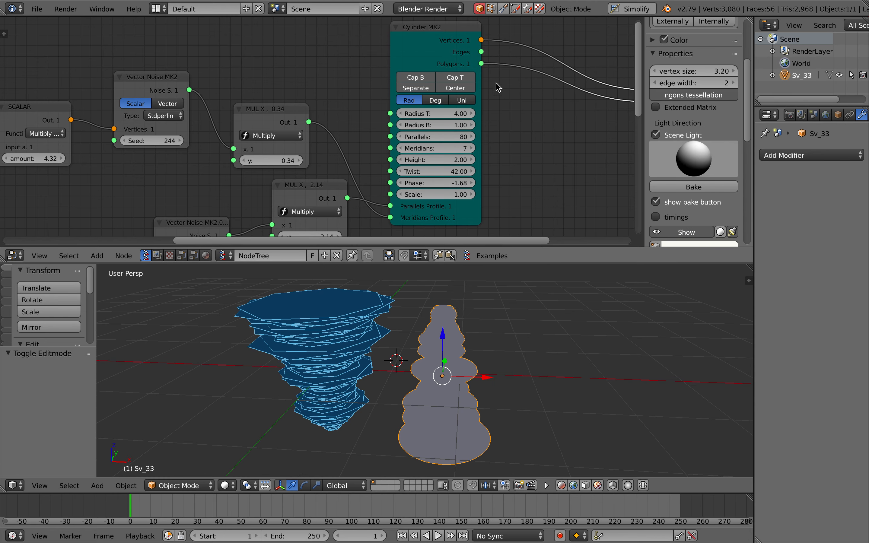
{"action": "middle_click_drag", "start_coordinate": [520, 81], "coordinate": [460, 81]}
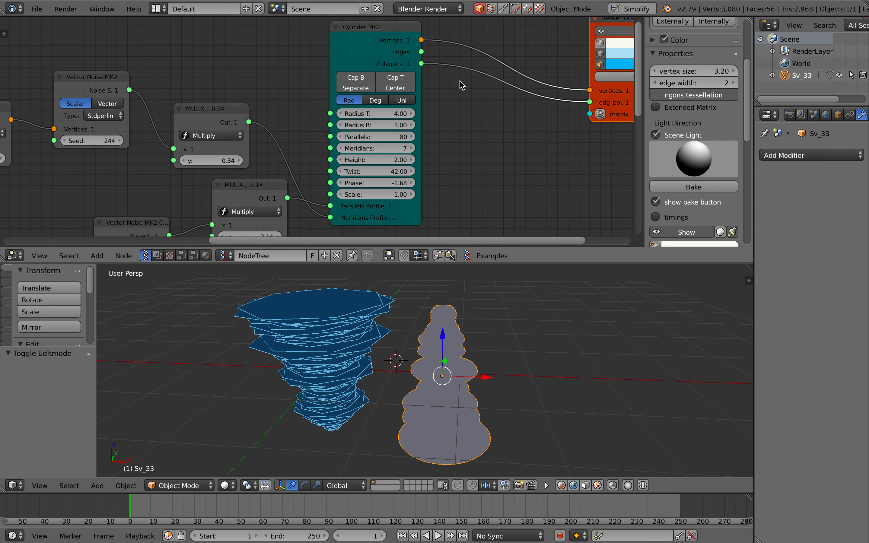
{"action": "left_click", "coordinate": [600, 115]}
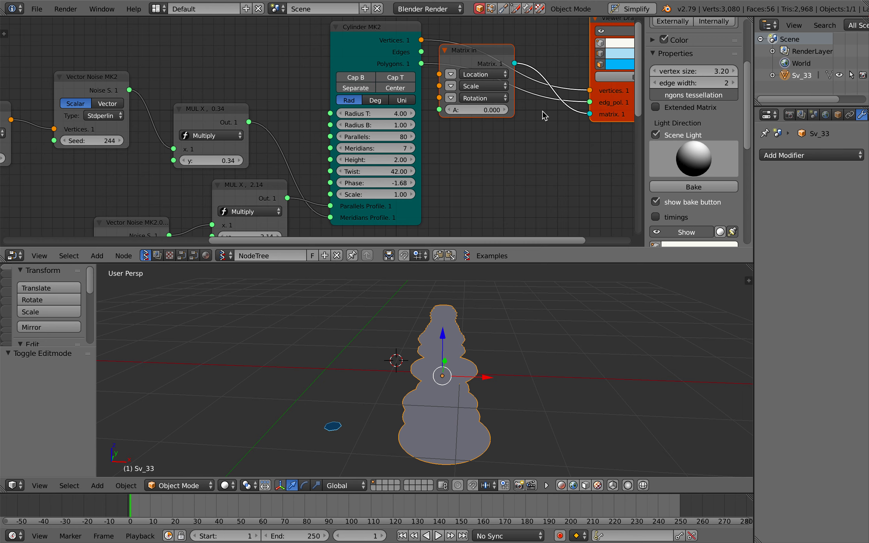
{"action": "left_click_drag", "start_coordinate": [488, 54], "coordinate": [474, 110]}
{"action": "middle_click_drag", "start_coordinate": [470, 126], "coordinate": [442, 115]}
- Add a Line node below Viewer Draw and link its vertices to the Matrix In node's location input
{"action": "key", "text": "alt+space"}
{"action": "type", "text": "random v"}
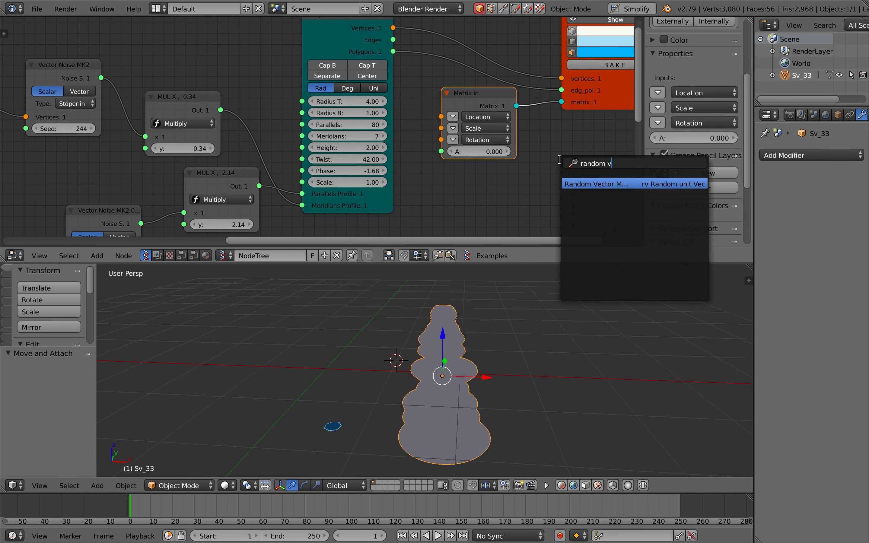
{"action": "type", "text": "line"}
{"action": "key", "text": "Return"}
{"action": "left_click", "coordinate": [553, 157]}
{"action": "scroll", "coordinate": [553, 158], "scroll_direction": "right", "scroll_amount": 3}
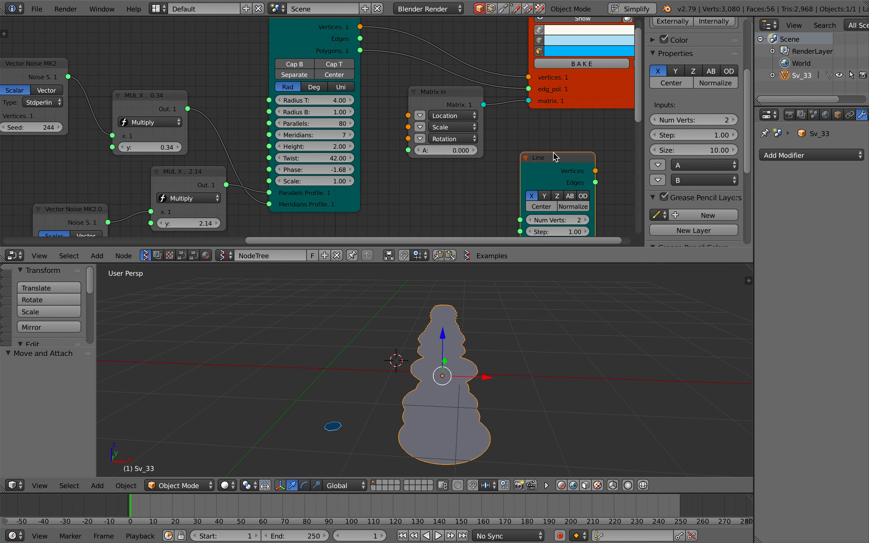
{"action": "left_click_drag", "start_coordinate": [560, 170], "coordinate": [380, 115]}
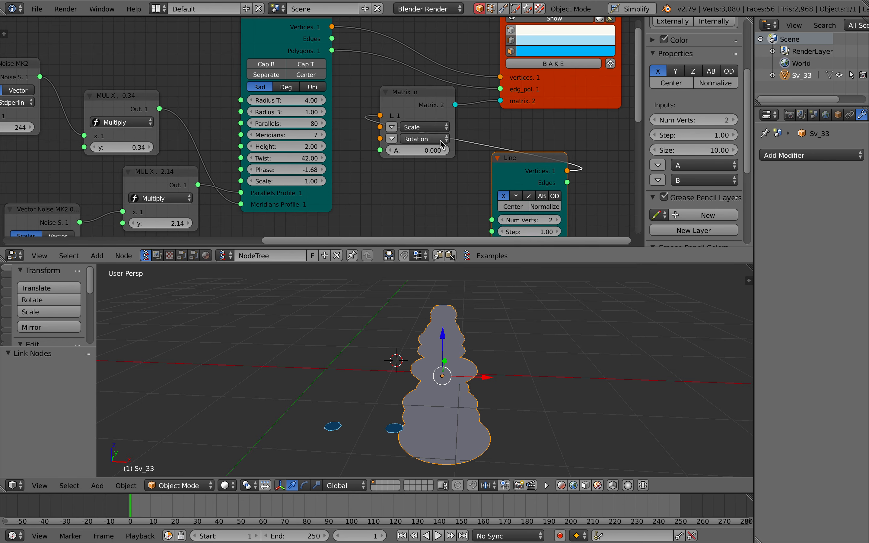
- Set the Line node to the Z direction with 20 vertices and a step of 0.16
{"action": "scroll", "coordinate": [534, 183], "scroll_direction": "down", "scroll_amount": 2}
{"action": "left_click", "coordinate": [554, 187]}
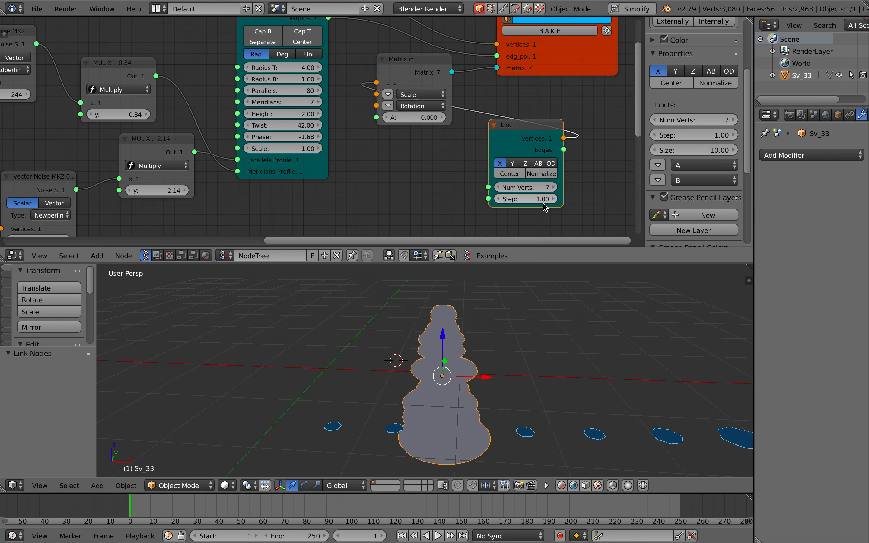
{"action": "left_click", "coordinate": [525, 164]}
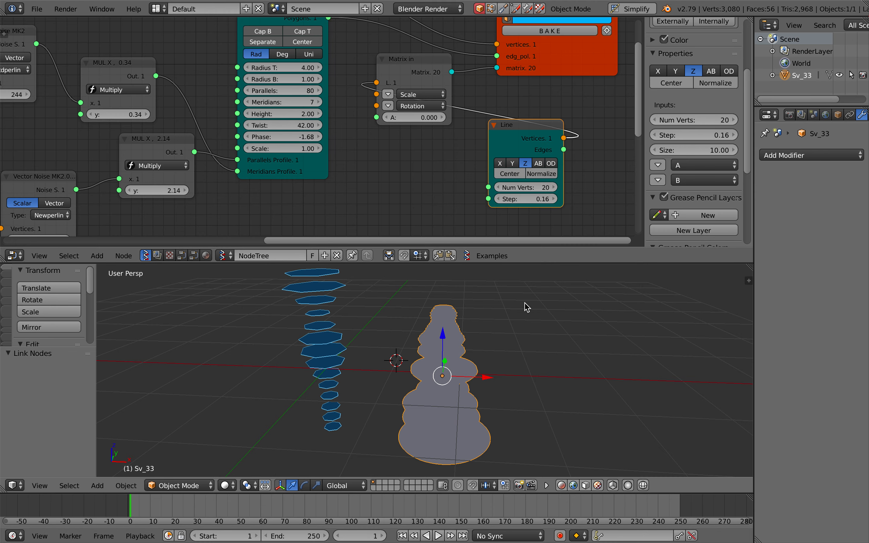
{"action": "scroll", "coordinate": [525, 307], "scroll_direction": "up", "scroll_amount": 2, "text": "shift"}
- Insert a Randomize Input Vertices node between Line and Matrix In, with X, Y and Z amplitudes of 0.12 and seed 72
{"action": "key", "text": "shift+a"}
{"action": "left_click", "coordinate": [507, 167]}
{"action": "type", "text": "randomize"}
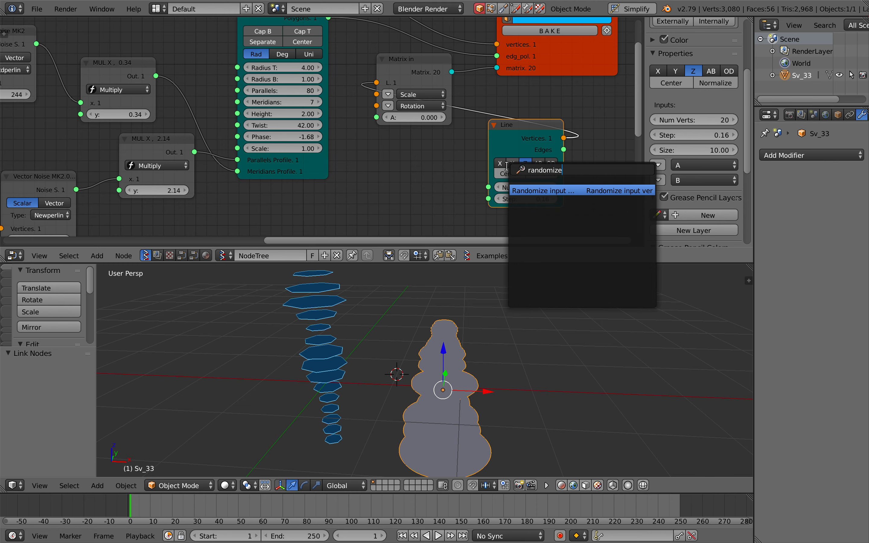
{"action": "key", "text": "Return"}
{"action": "left_click", "coordinate": [479, 101]}
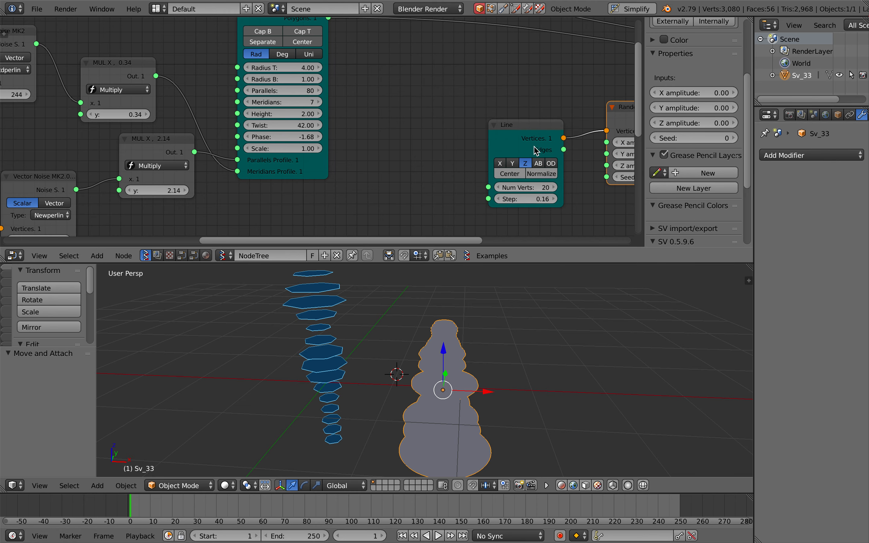
{"action": "scroll", "coordinate": [583, 153], "scroll_direction": "right", "scroll_amount": 5}
{"action": "left_click_drag", "start_coordinate": [535, 144], "coordinate": [536, 179]}
{"action": "scroll", "coordinate": [404, 140], "scroll_direction": "up", "scroll_amount": 1}
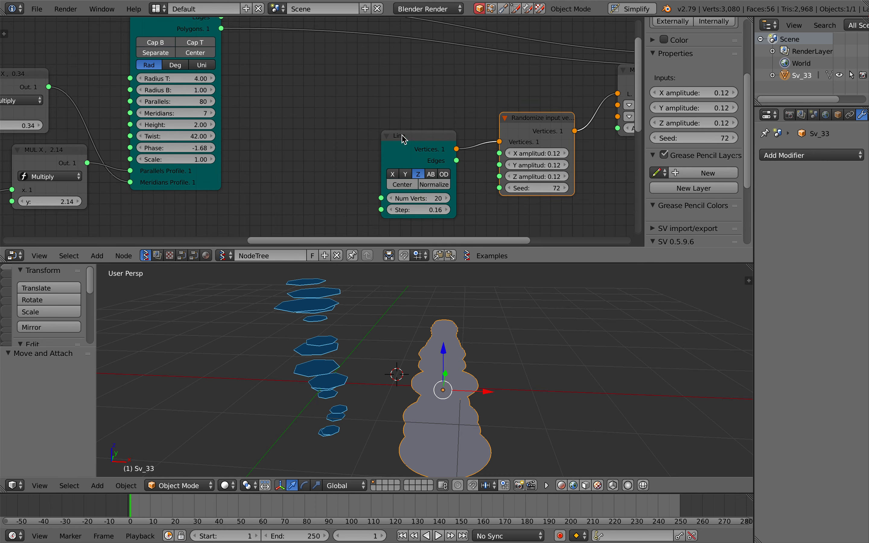
- Set the Line node's vertex number to 80 and its step to 0.04
{"action": "scroll", "coordinate": [403, 140], "scroll_direction": "right", "scroll_amount": 6}
{"action": "scroll", "coordinate": [333, 210], "scroll_direction": "left", "scroll_amount": 1}
{"action": "left_click", "coordinate": [318, 208]}
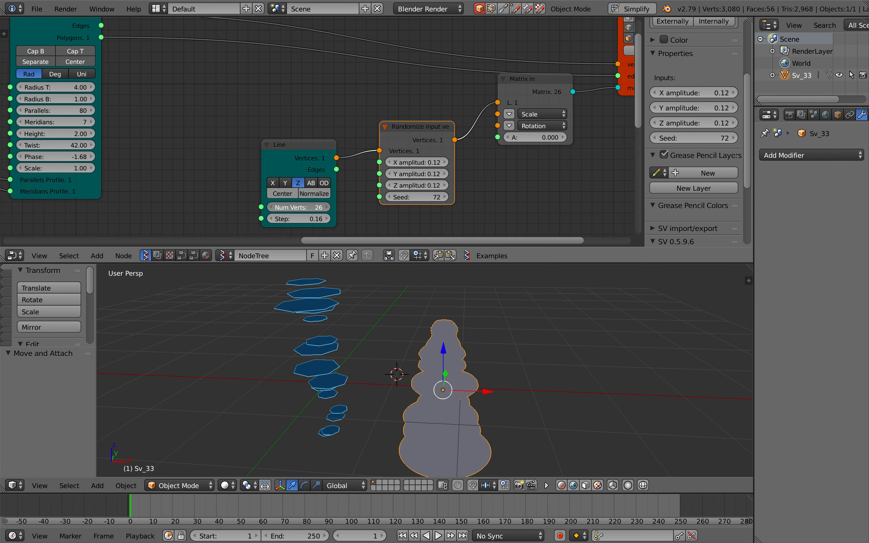
{"action": "key", "text": "Return"}
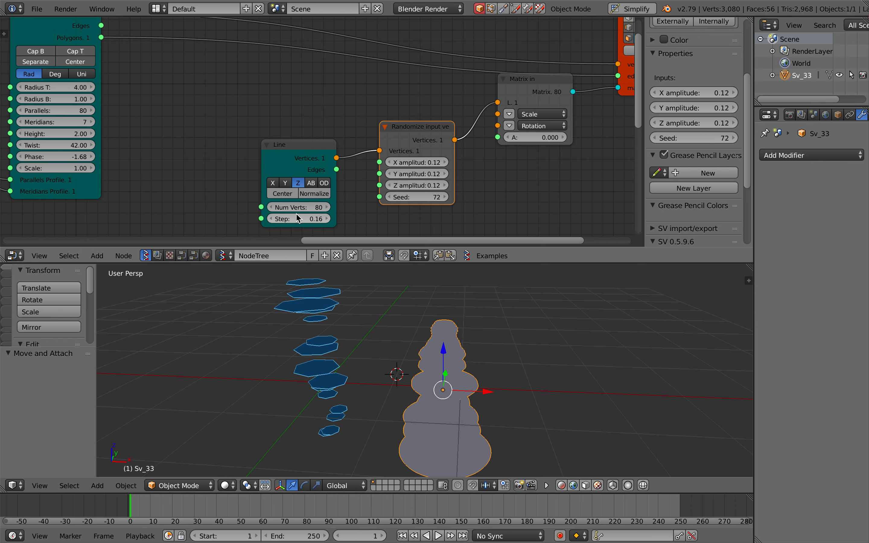
{"action": "mouse_move", "coordinate": [301, 219]}
{"action": "left_mouse_down"}
{"action": "mouse_move", "coordinate": [290, 219]}
{"action": "mouse_move", "coordinate": [310, 219]}
{"action": "mouse_move", "coordinate": [293, 219]}
{"action": "left_mouse_up"}
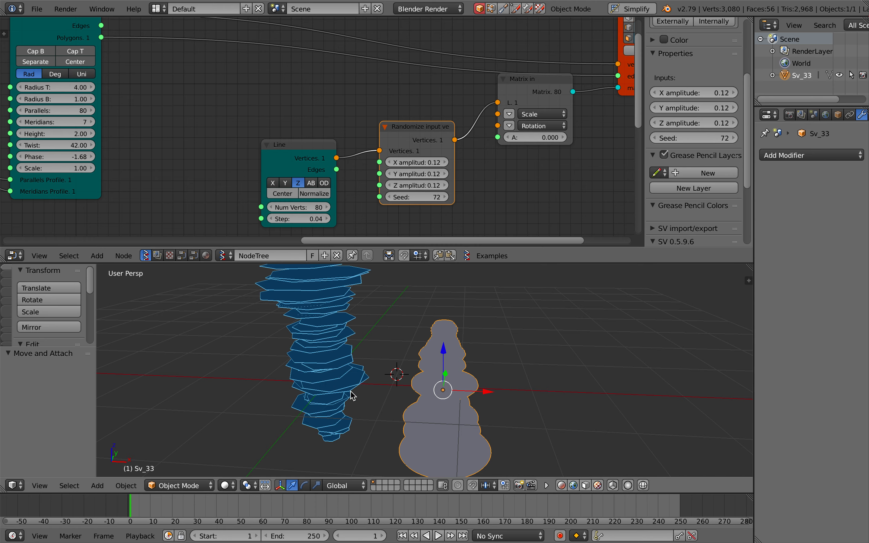
{"action": "scroll", "coordinate": [351, 396], "scroll_direction": "down", "scroll_amount": 3}
{"action": "scroll", "coordinate": [351, 395], "scroll_direction": "down", "scroll_amount": 5}
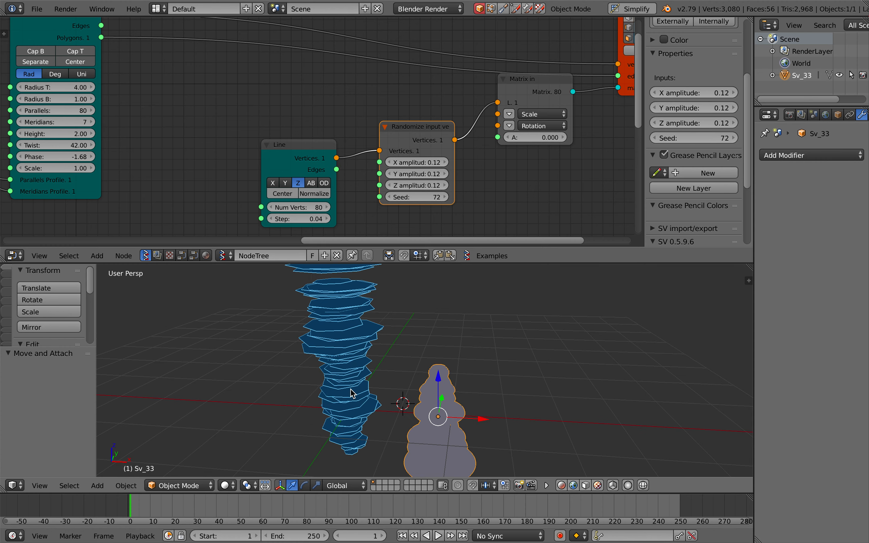
- Set the Cylinder node's top radius to 5.68 and the two profile multipliers to 0.16 and 2.26
{"action": "scroll", "coordinate": [351, 394], "scroll_direction": "up", "scroll_amount": 3}
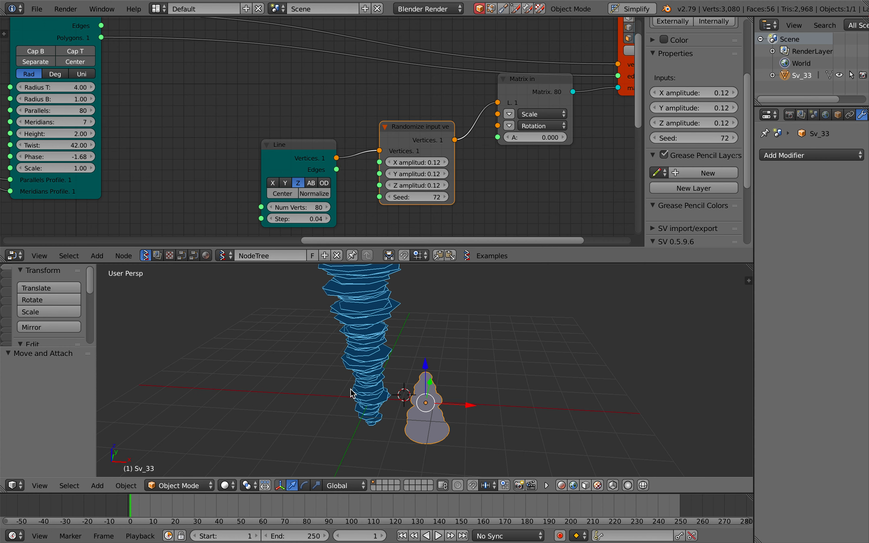
{"action": "left_click_drag", "start_coordinate": [69, 88], "coordinate": [93, 88]}
{"action": "scroll", "coordinate": [245, 278], "scroll_direction": "down", "scroll_amount": 5}
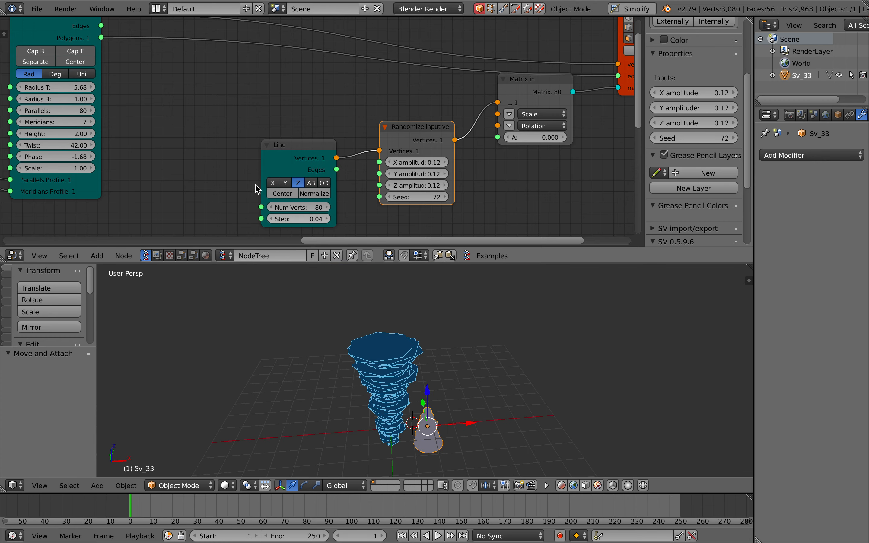
{"action": "scroll", "coordinate": [255, 185], "scroll_direction": "left", "scroll_amount": 10}
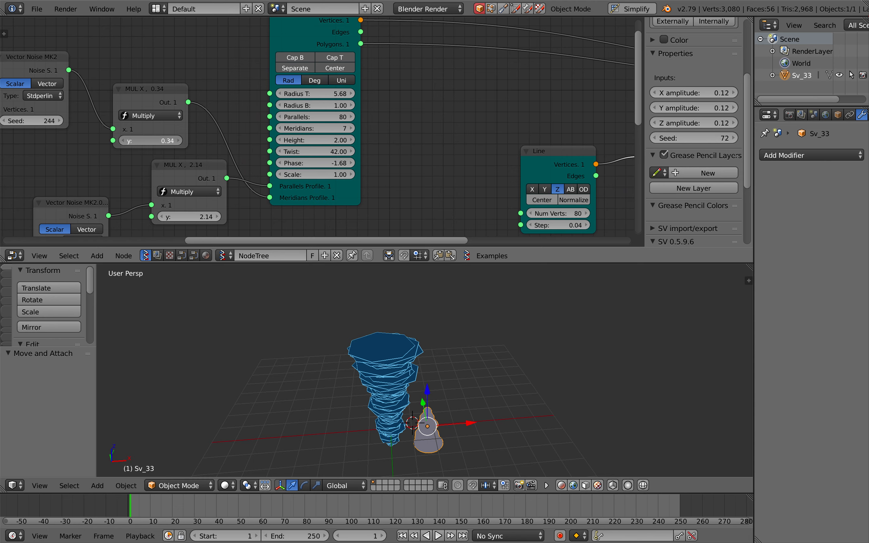
{"action": "mouse_move", "coordinate": [150, 141]}
{"action": "left_mouse_down"}
{"action": "mouse_move", "coordinate": [169, 141]}
{"action": "mouse_move", "coordinate": [160, 140]}
{"action": "left_mouse_up"}
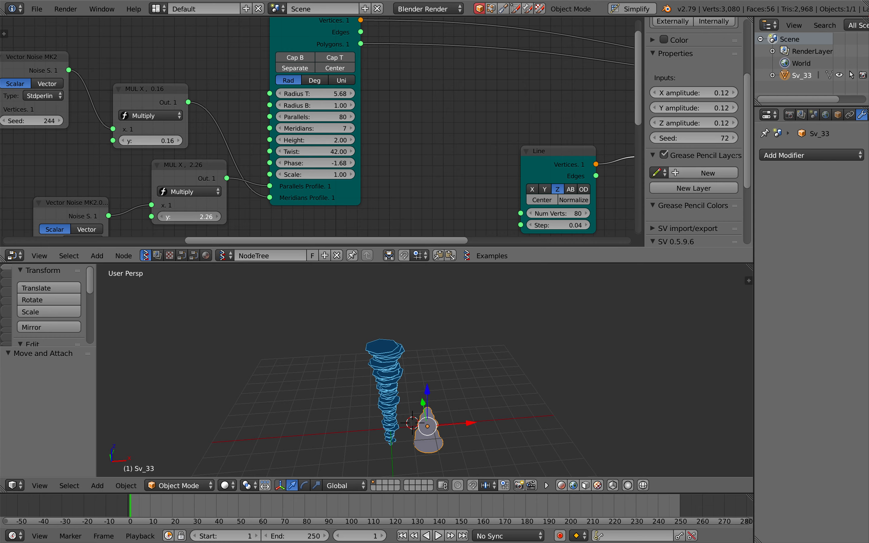
- Set the Stdperlin noise seed to 290, its Scalar node's amount to 2.70, and the Newperlin branch's Scalar amount to 0.44
{"action": "scroll", "coordinate": [19, 213], "scroll_direction": "left", "scroll_amount": 8}
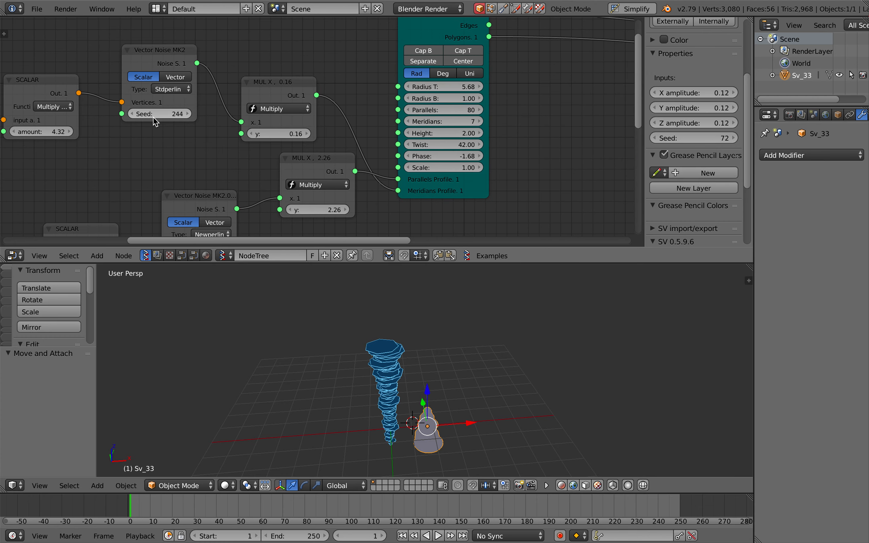
{"action": "left_click_drag", "start_coordinate": [154, 121], "coordinate": [171, 121]}
{"action": "left_click_drag", "start_coordinate": [42, 132], "coordinate": [59, 131]}
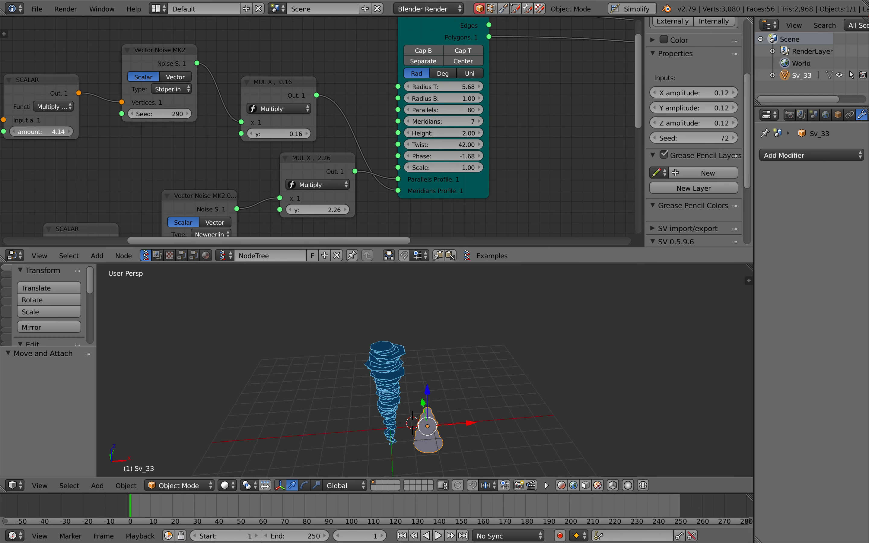
{"action": "scroll", "coordinate": [151, 162], "scroll_direction": "down", "scroll_amount": 5, "text": "shift"}
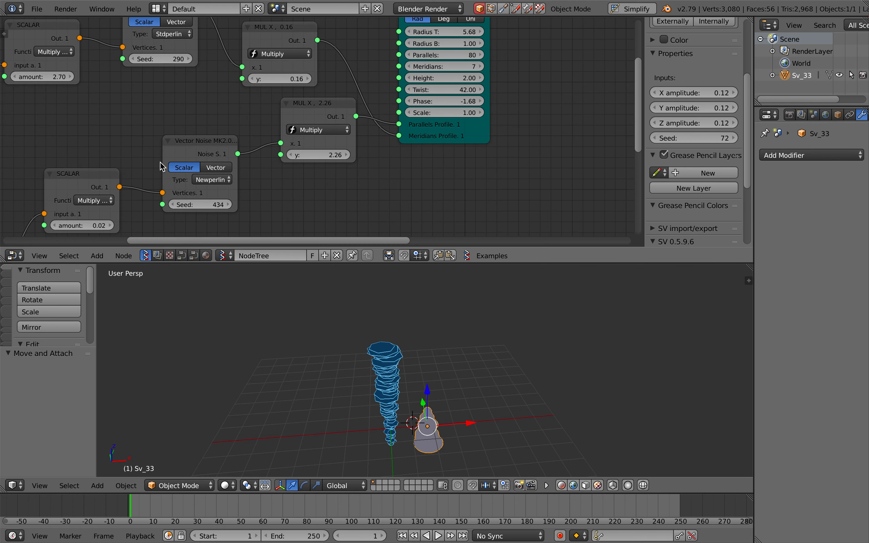
{"action": "scroll", "coordinate": [158, 163], "scroll_direction": "left", "scroll_amount": 5}
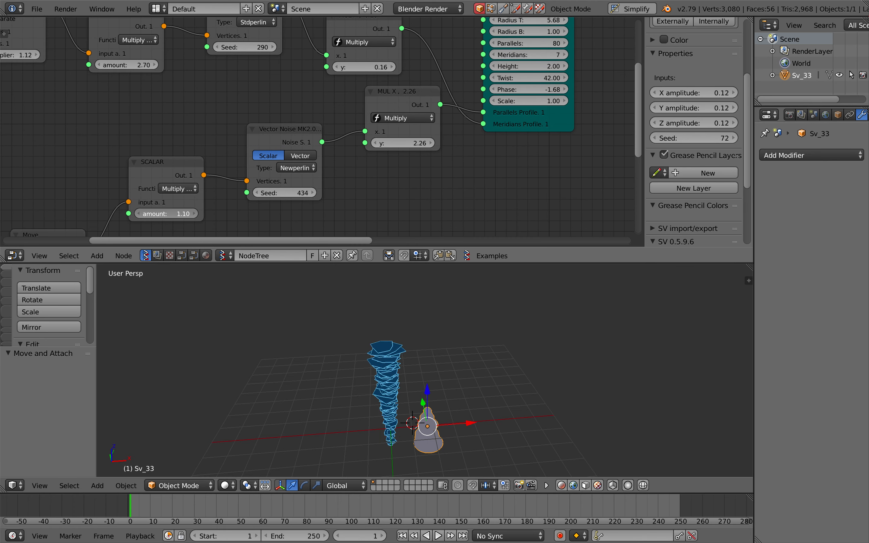
{"action": "scroll", "coordinate": [171, 198], "scroll_direction": "down", "scroll_amount": 3, "text": "shift"}
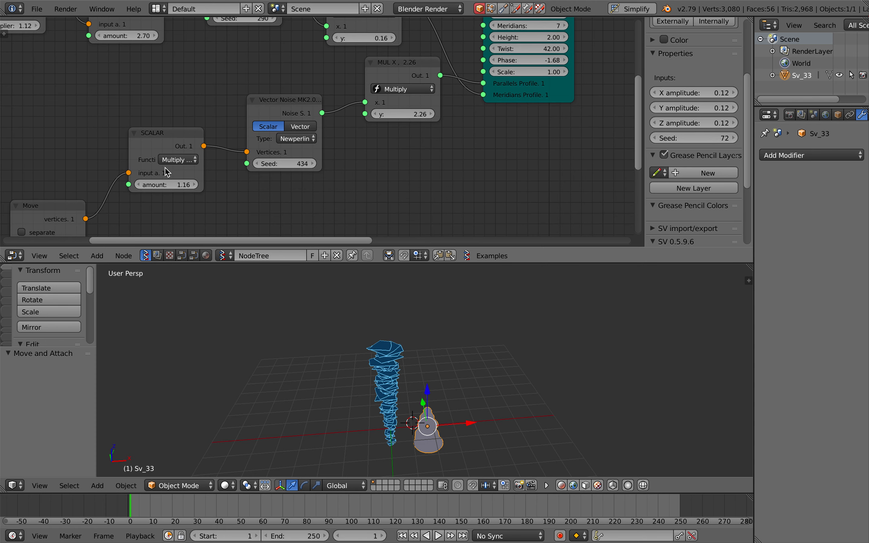
{"action": "left_click_drag", "start_coordinate": [166, 184], "coordinate": [147, 185]}
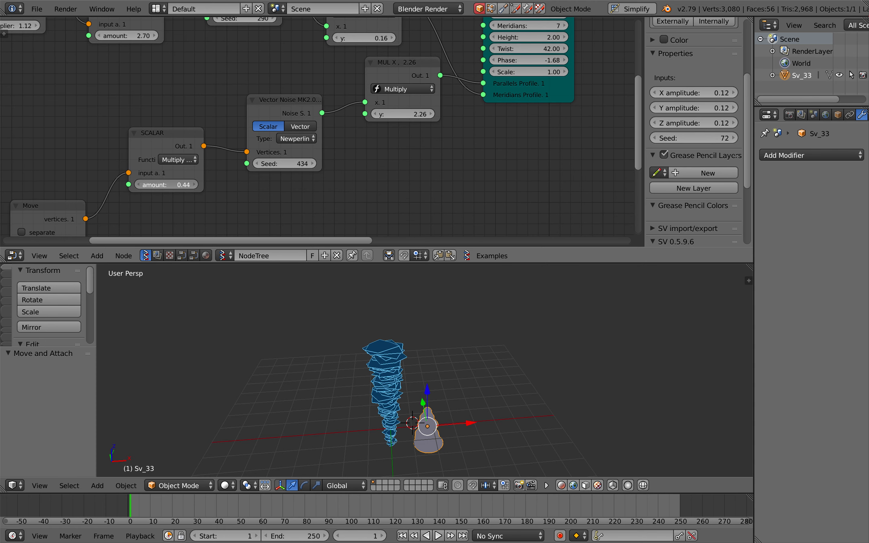
- Set the Cylinder node's meridians to 20
{"action": "scroll", "coordinate": [165, 151], "scroll_direction": "up", "scroll_amount": 3}
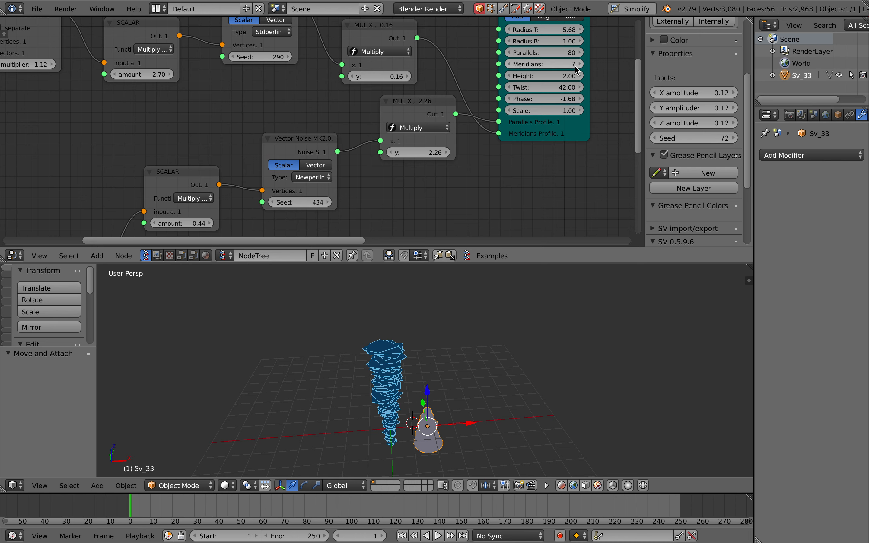
{"action": "mouse_move", "coordinate": [567, 64]}
{"action": "left_mouse_down"}
{"action": "mouse_move", "coordinate": [590, 64]}
{"action": "mouse_move", "coordinate": [563, 64]}
{"action": "left_mouse_up"}
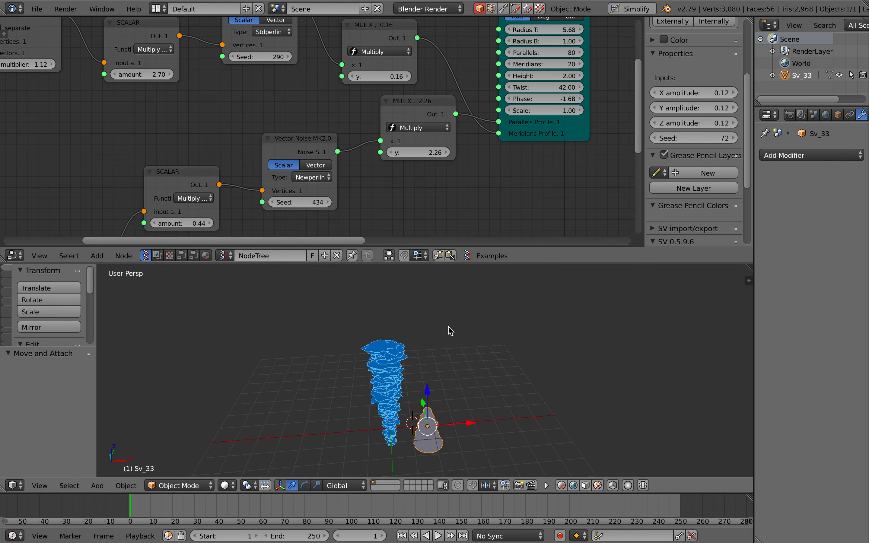
- Delete the baked mesh object from the 3D scene
{"action": "scroll", "coordinate": [449, 326], "scroll_direction": "down", "scroll_amount": 3}
{"action": "key", "text": "a"}
{"action": "key", "text": "a"}
{"action": "key", "text": "x"}
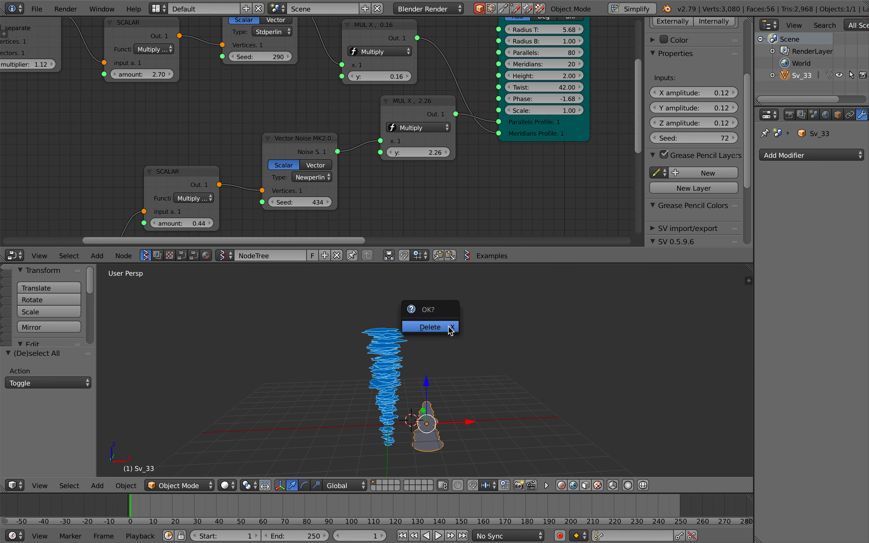
{"action": "left_click", "coordinate": [449, 328]}
{"action": "scroll", "coordinate": [432, 330], "scroll_direction": "down", "scroll_amount": 5}
{"action": "scroll", "coordinate": [432, 331], "scroll_direction": "down", "scroll_amount": 2}
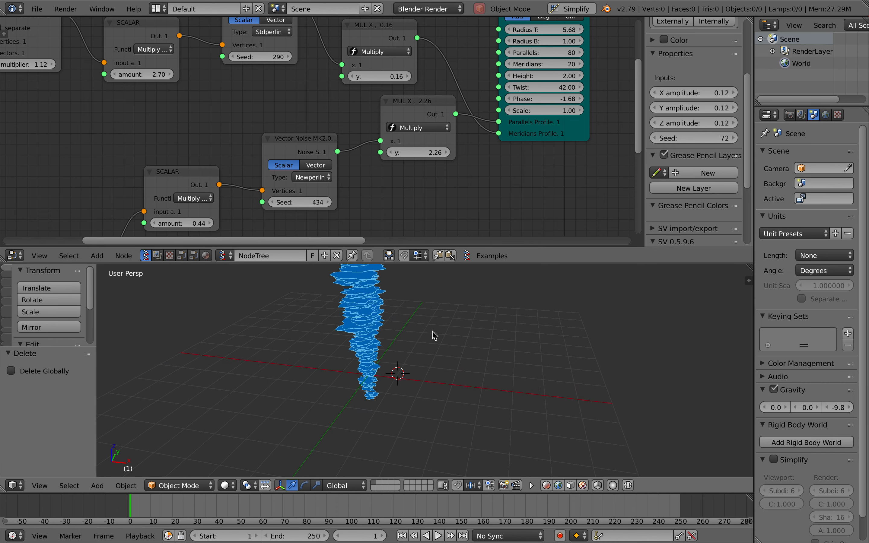
- Toggle the Cylinder node's Separate option to compare its effect on the slices, and switch it back
{"action": "scroll", "coordinate": [432, 330], "scroll_direction": "up", "scroll_amount": 4}
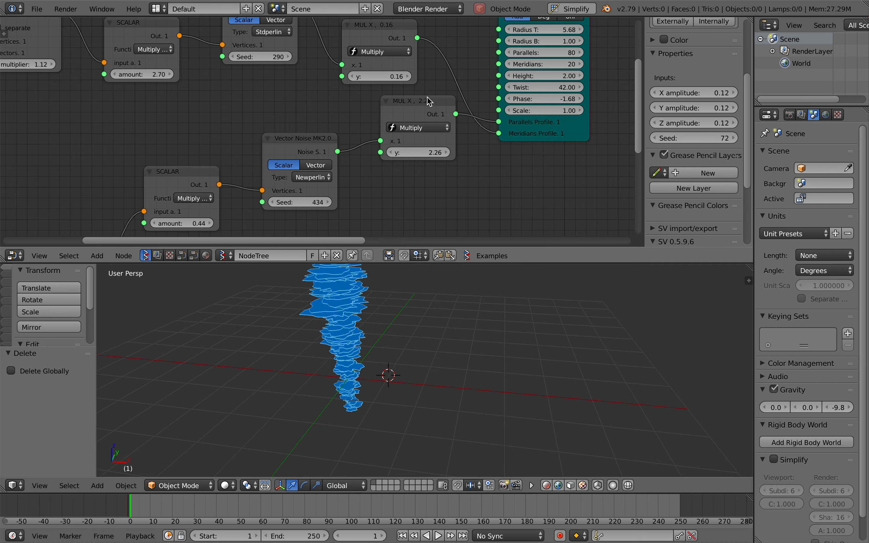
{"action": "scroll", "coordinate": [457, 361], "scroll_direction": "up", "scroll_amount": 2, "text": "shift"}
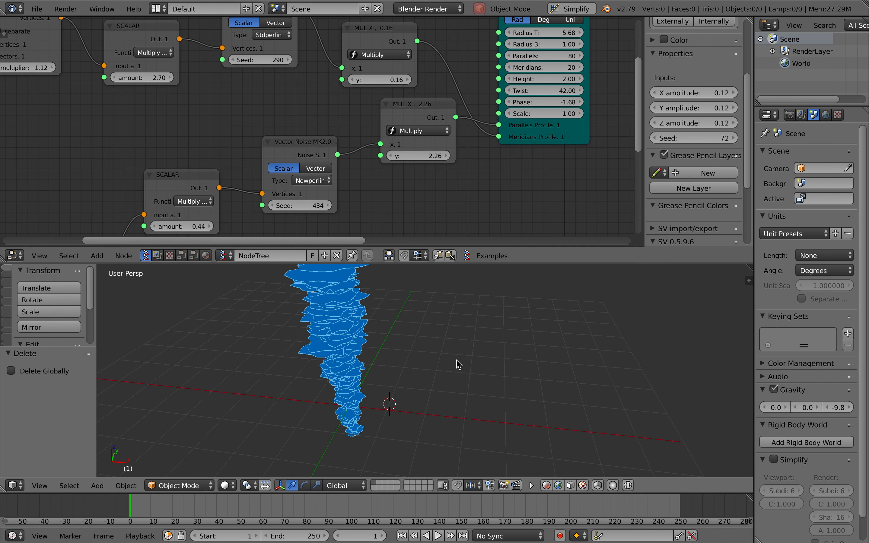
{"action": "scroll", "coordinate": [474, 162], "scroll_direction": "right", "scroll_amount": 8}
{"action": "scroll", "coordinate": [474, 161], "scroll_direction": "up", "scroll_amount": 4}
{"action": "scroll", "coordinate": [378, 116], "scroll_direction": "right", "scroll_amount": 4}
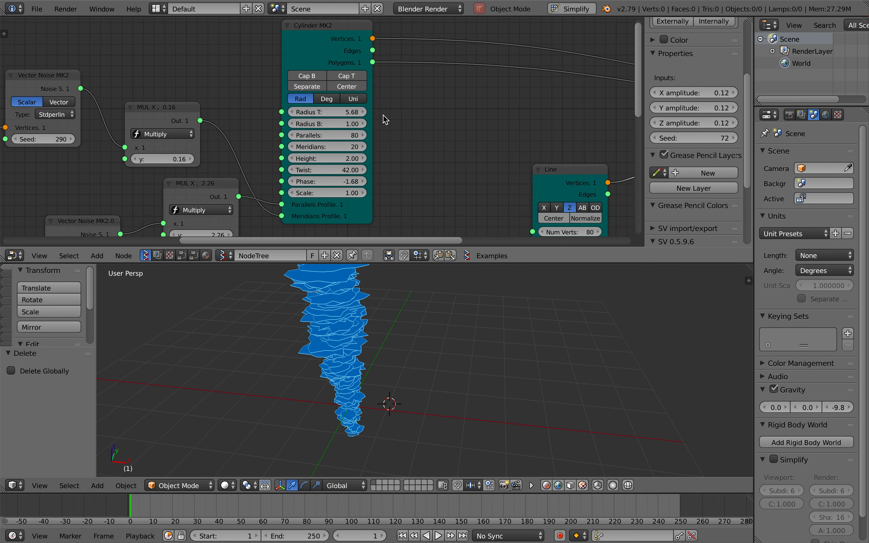
{"action": "scroll", "coordinate": [424, 119], "scroll_direction": "right", "scroll_amount": 4}
{"action": "scroll", "coordinate": [424, 118], "scroll_direction": "up", "scroll_amount": 1}
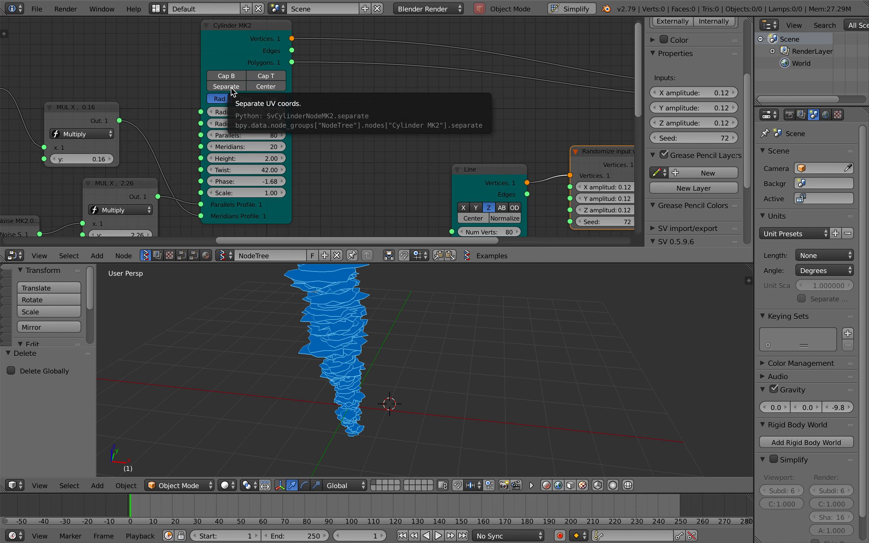
{"action": "left_click", "coordinate": [220, 90]}
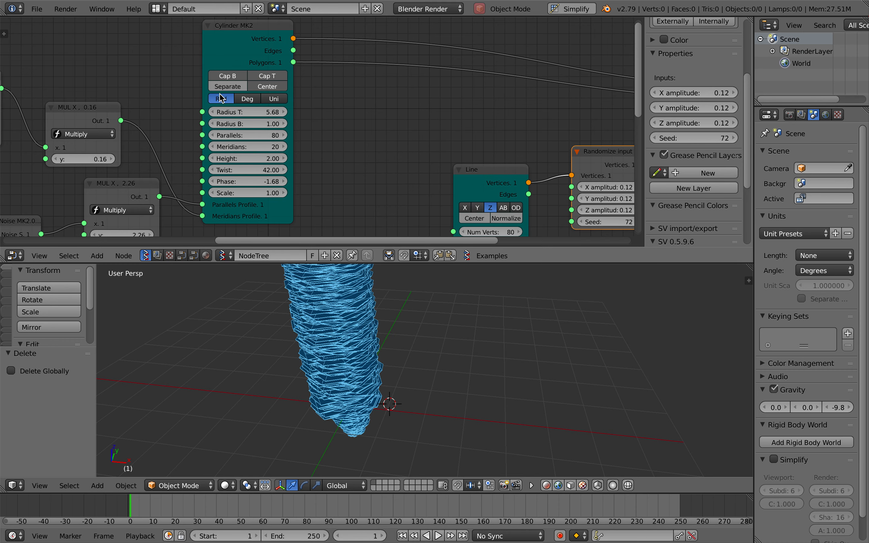
{"action": "left_click", "coordinate": [233, 90]}
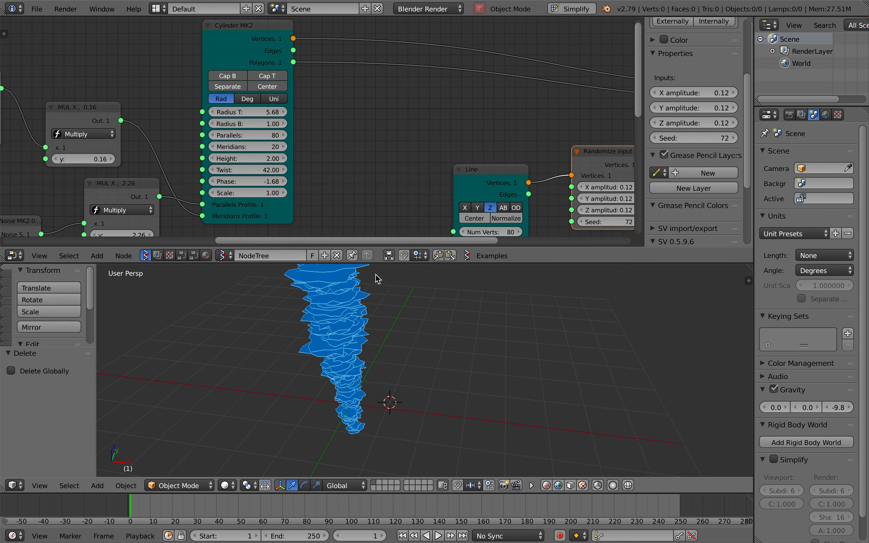
- Rearrange the Line, Randomize, Matrix In and Viewer Draw nodes more compactly and hide the node editor's properties sidebar
{"action": "scroll", "coordinate": [409, 66], "scroll_direction": "right", "scroll_amount": 5, "text": "ctrl"}
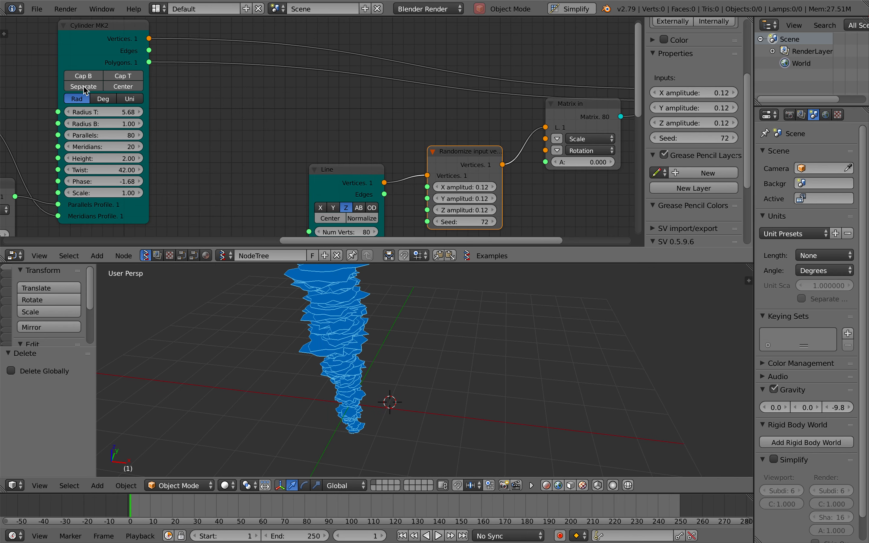
{"action": "left_click_drag", "start_coordinate": [370, 184], "coordinate": [264, 187]}
{"action": "left_click_drag", "start_coordinate": [463, 171], "coordinate": [391, 155]}
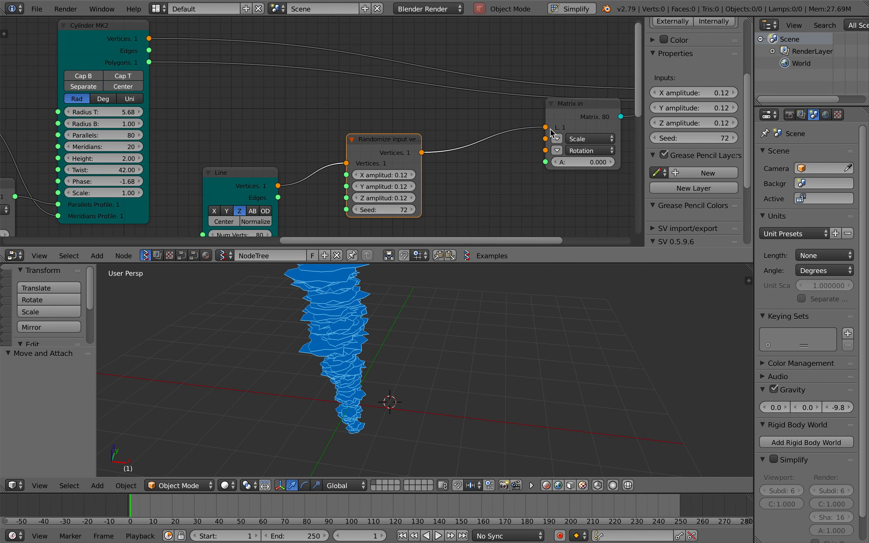
{"action": "left_click_drag", "start_coordinate": [569, 114], "coordinate": [475, 146]}
{"action": "scroll", "coordinate": [475, 145], "scroll_direction": "right", "scroll_amount": 3, "text": "ctrl"}
{"action": "scroll", "coordinate": [475, 145], "scroll_direction": "down", "scroll_amount": 5}
{"action": "left_click_drag", "start_coordinate": [581, 115], "coordinate": [558, 109]}
{"action": "scroll", "coordinate": [559, 110], "scroll_direction": "up", "scroll_amount": 1}
{"action": "key", "text": "n"}
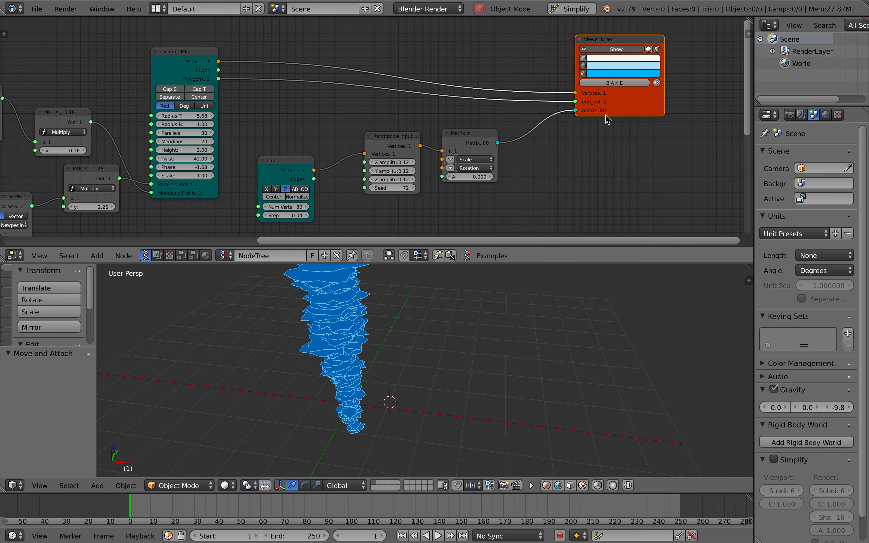
{"action": "scroll", "coordinate": [607, 119], "scroll_direction": "up", "scroll_amount": 1}
{"action": "scroll", "coordinate": [324, 371], "scroll_direction": "up", "scroll_amount": 3, "text": "shift"}
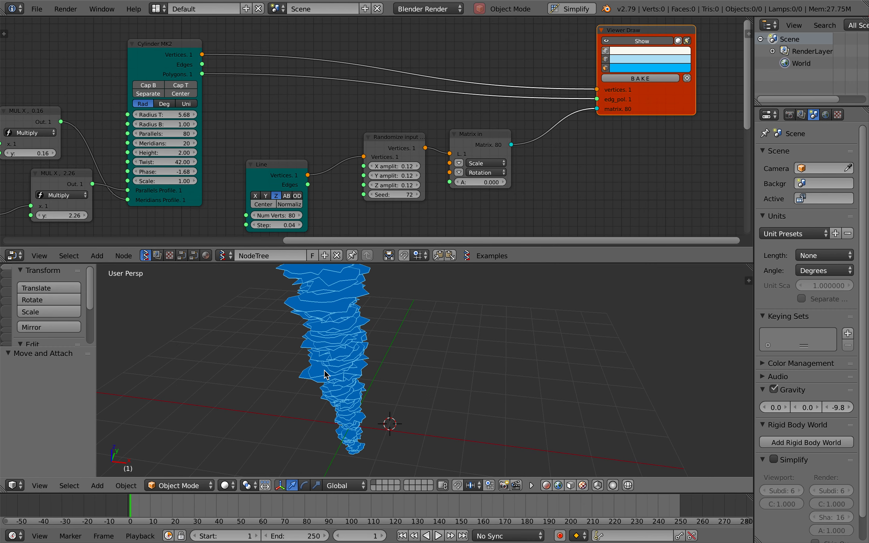
{"action": "middle_click_drag", "start_coordinate": [351, 348], "coordinate": [347, 334]}
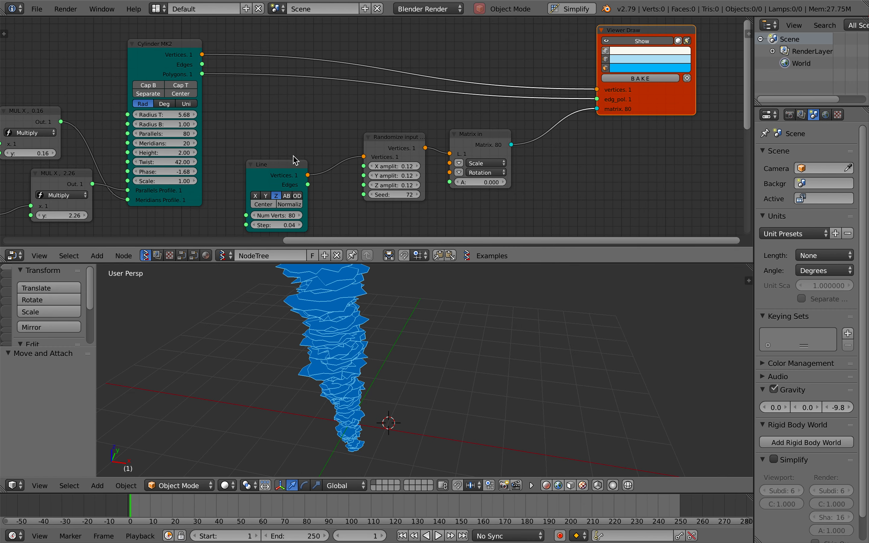
{"action": "left_click_drag", "start_coordinate": [293, 160], "coordinate": [312, 143]}
- Set the Randomize node's Z amplitude to 0 and its seed to 792
{"action": "left_click", "coordinate": [380, 142]}
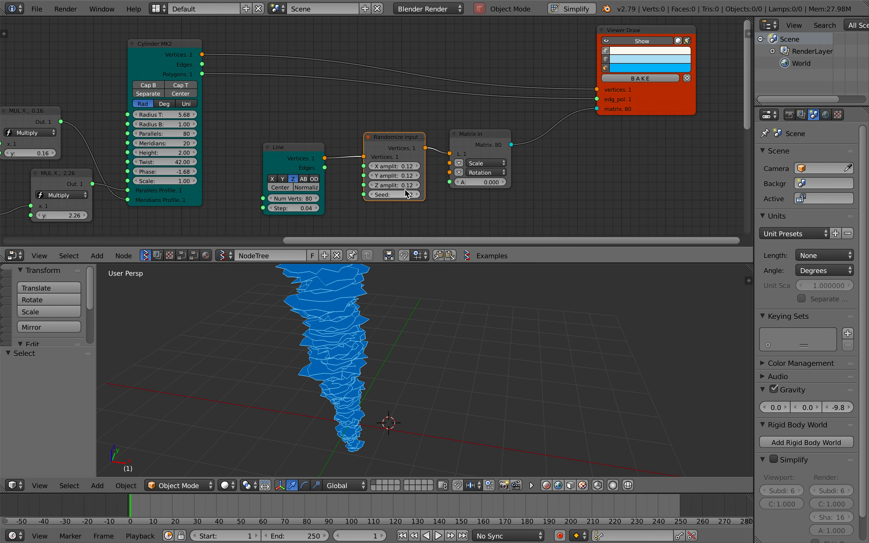
{"action": "mouse_move", "coordinate": [410, 194]}
{"action": "left_mouse_down"}
{"action": "mouse_move", "coordinate": [426, 194]}
{"action": "mouse_move", "coordinate": [414, 191]}
{"action": "left_mouse_up"}
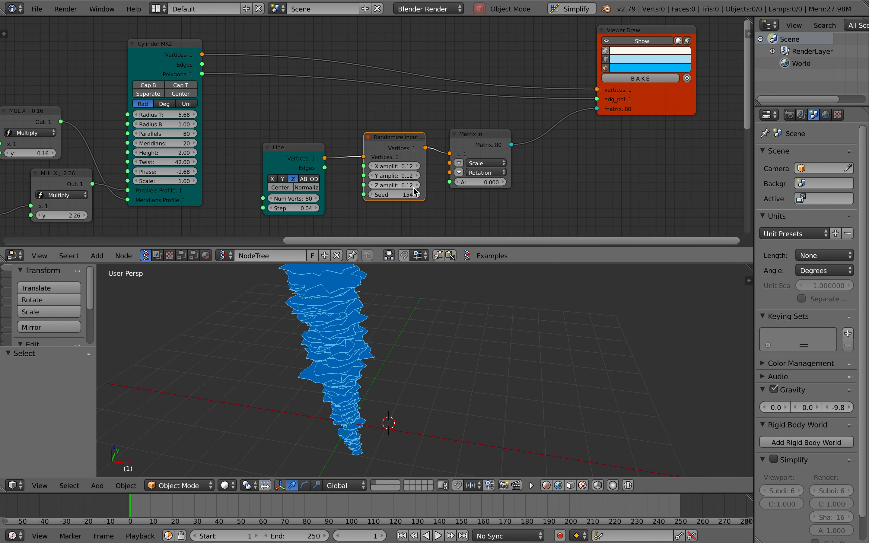
{"action": "type", "text": "0"}
{"action": "key", "text": "Return"}
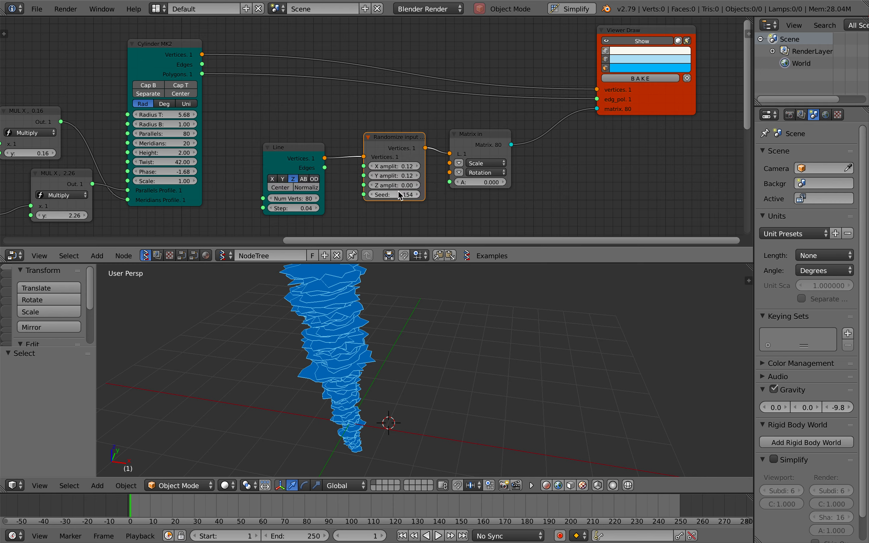
{"action": "mouse_move", "coordinate": [400, 195]}
{"action": "left_mouse_down"}
{"action": "mouse_move", "coordinate": [389, 195]}
{"action": "mouse_move", "coordinate": [409, 197]}
{"action": "left_mouse_up"}
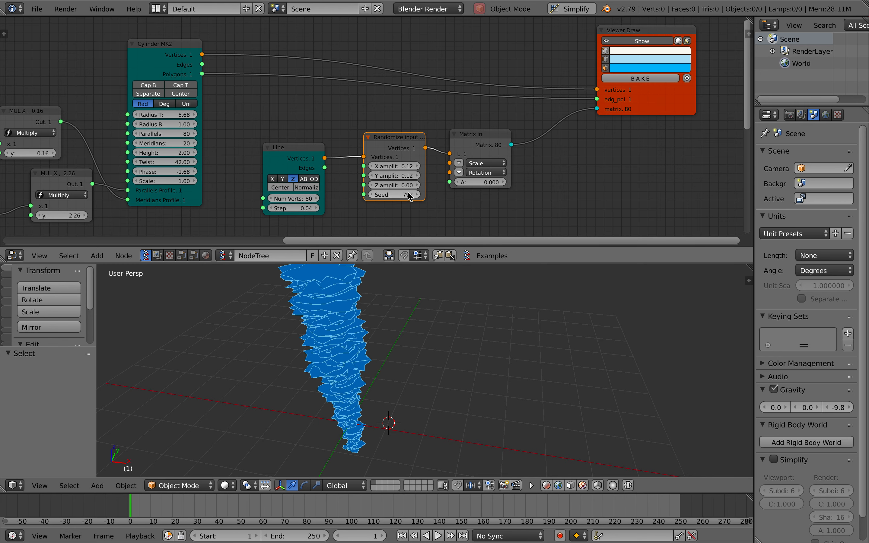
- Expand the Matrix In node's scale values and move the Viewer Draw node closer to it
{"action": "left_click", "coordinate": [459, 164]}
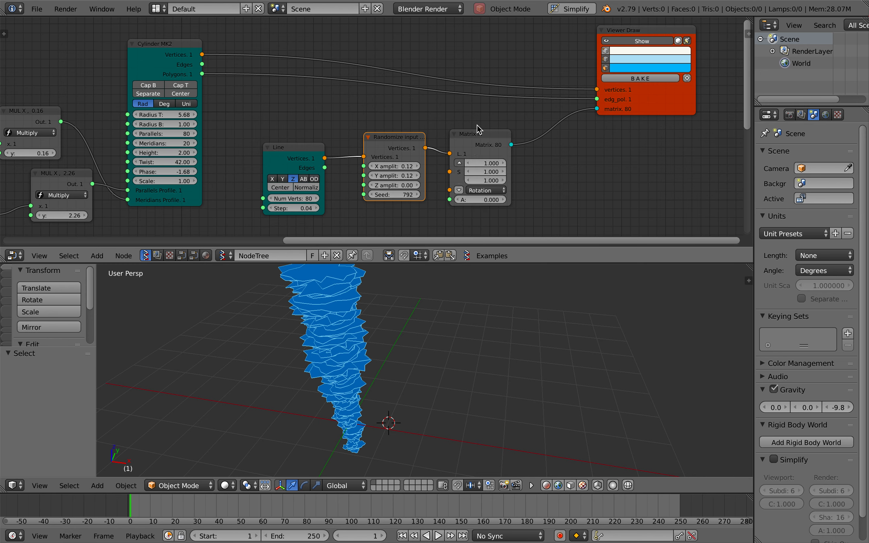
{"action": "left_click_drag", "start_coordinate": [647, 108], "coordinate": [591, 97]}
{"action": "scroll", "coordinate": [564, 80], "scroll_direction": "up", "scroll_amount": 1}
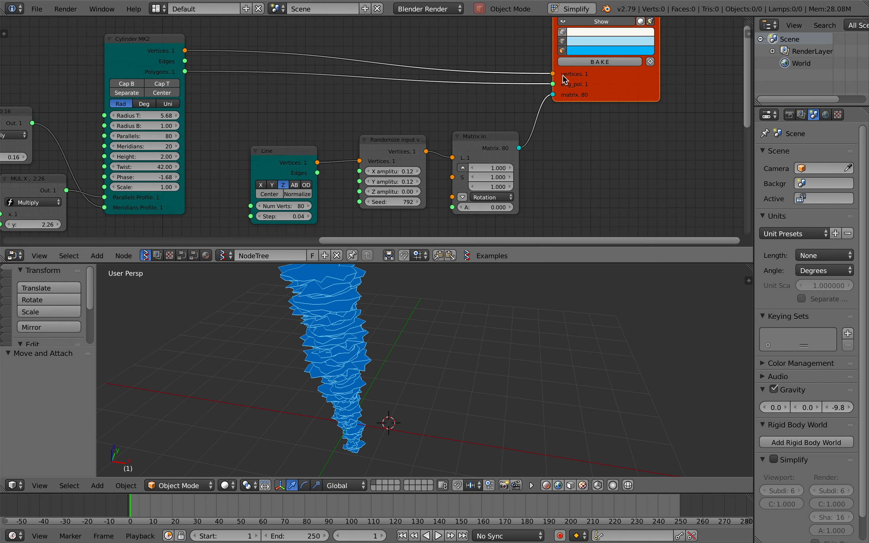
{"action": "scroll", "coordinate": [565, 80], "scroll_direction": "up", "scroll_amount": 2}
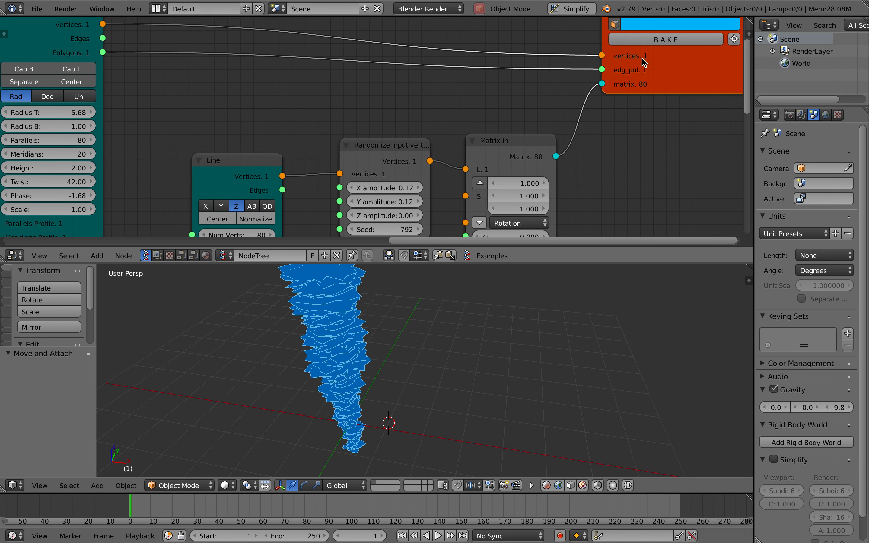
{"action": "left_click_drag", "start_coordinate": [672, 66], "coordinate": [672, 56]}
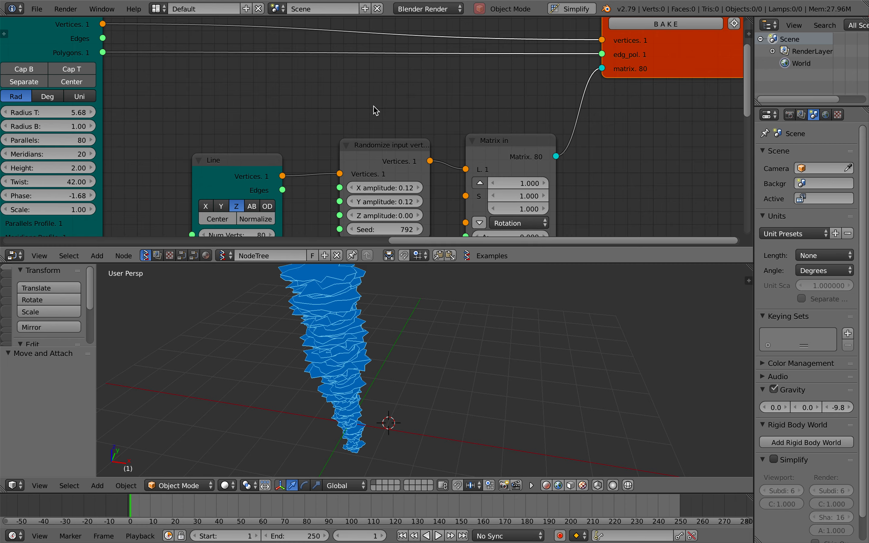
- Save the scene with the Save As command
{"action": "middle_click_drag", "start_coordinate": [357, 108], "coordinate": [367, 109]}
{"action": "key", "text": "super+s"}
{"action": "left_click", "coordinate": [366, 108]}
{"action": "left_click", "coordinate": [38, 9]}
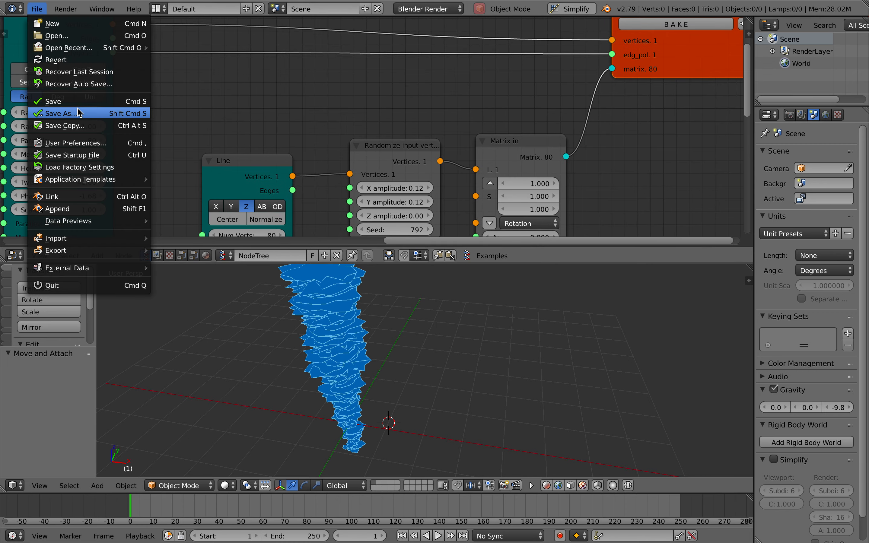
{"action": "left_click", "coordinate": [61, 113]}
{"action": "left_click", "coordinate": [789, 54]}
{"action": "left_click", "coordinate": [797, 45]}
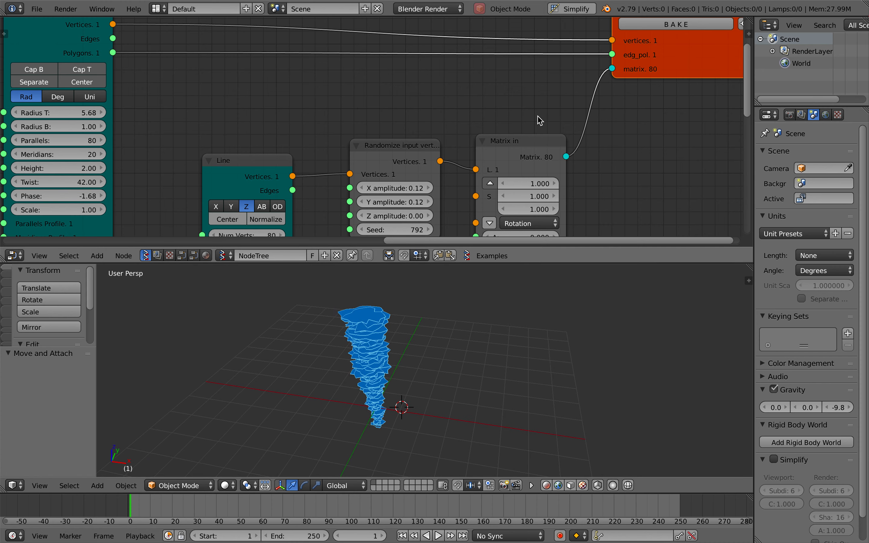
- Add an Inset Special node above the links between the Cylinder MK2 and Viewer Draw nodes
{"action": "scroll", "coordinate": [543, 112], "scroll_direction": "left", "scroll_amount": 9}
{"action": "scroll", "coordinate": [542, 111], "scroll_direction": "right", "scroll_amount": 1}
{"action": "scroll", "coordinate": [545, 115], "scroll_direction": "down", "scroll_amount": 2}
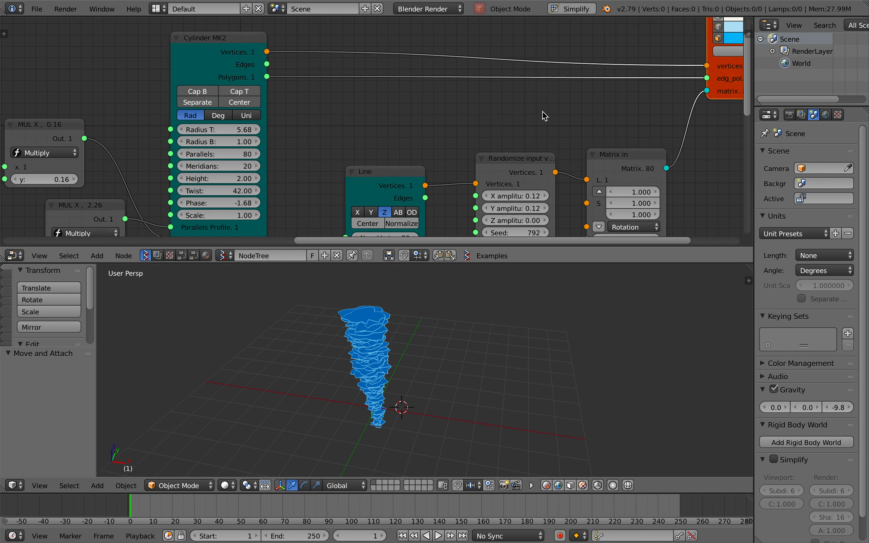
{"action": "scroll", "coordinate": [453, 81], "scroll_direction": "up", "scroll_amount": 5, "text": "shift"}
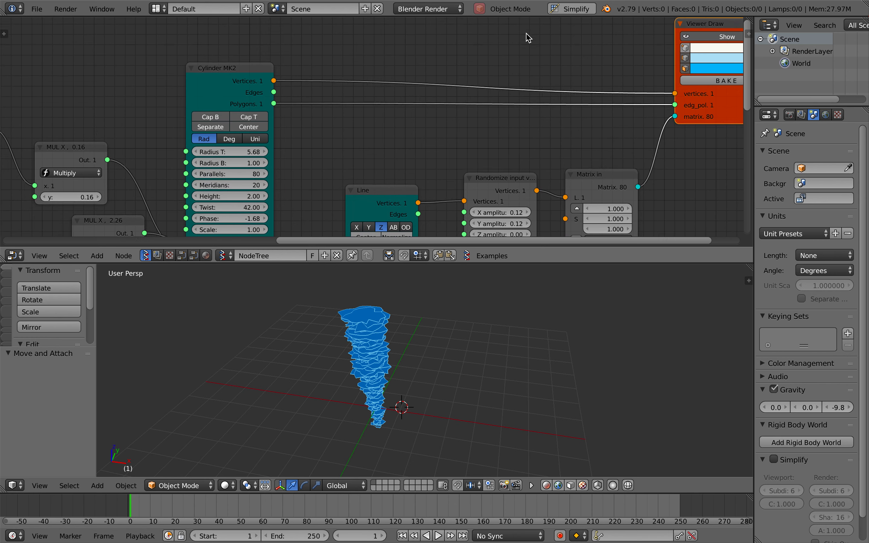
{"action": "key", "text": "shift+a"}
{"action": "left_click", "coordinate": [452, 79]}
{"action": "type", "text": "inse"}
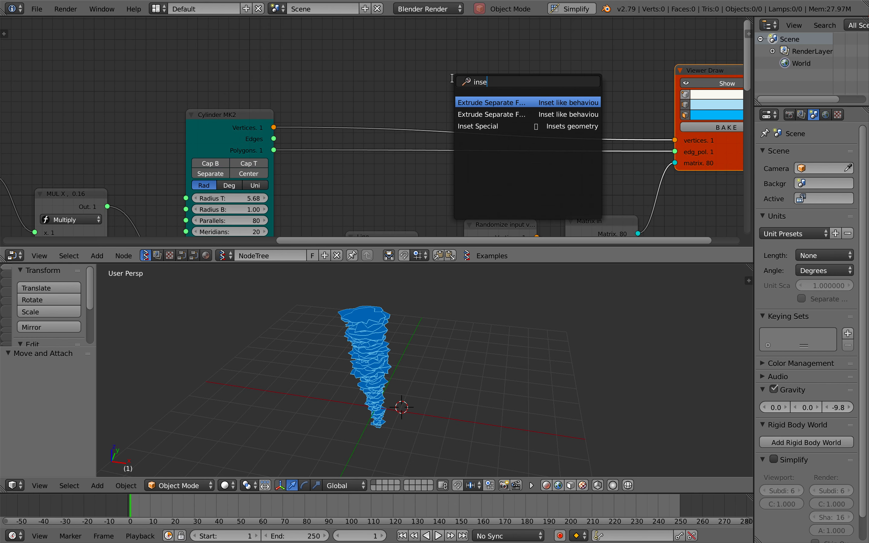
{"action": "key", "text": "Down"}
{"action": "key", "text": "Down"}
{"action": "key", "text": "Return"}
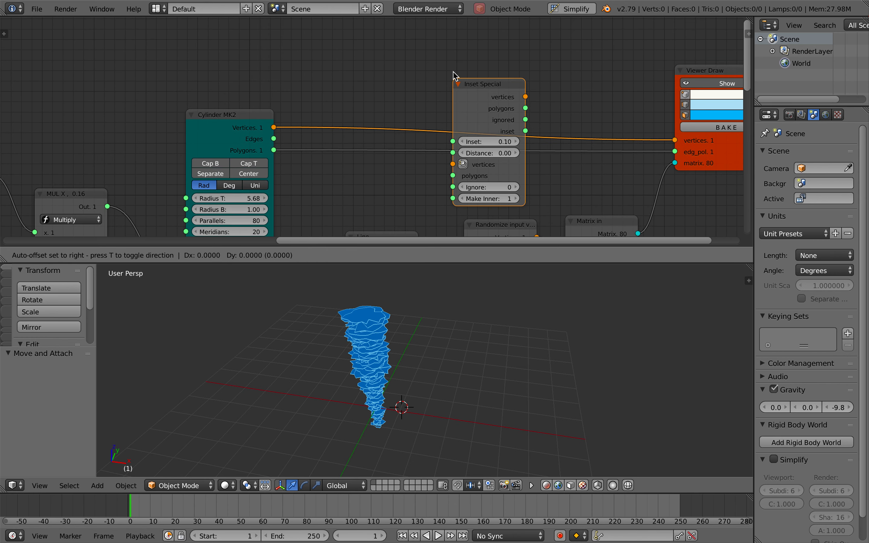
{"action": "left_click", "coordinate": [461, 211]}
{"action": "scroll", "coordinate": [461, 208], "scroll_direction": "up", "scroll_amount": 1}
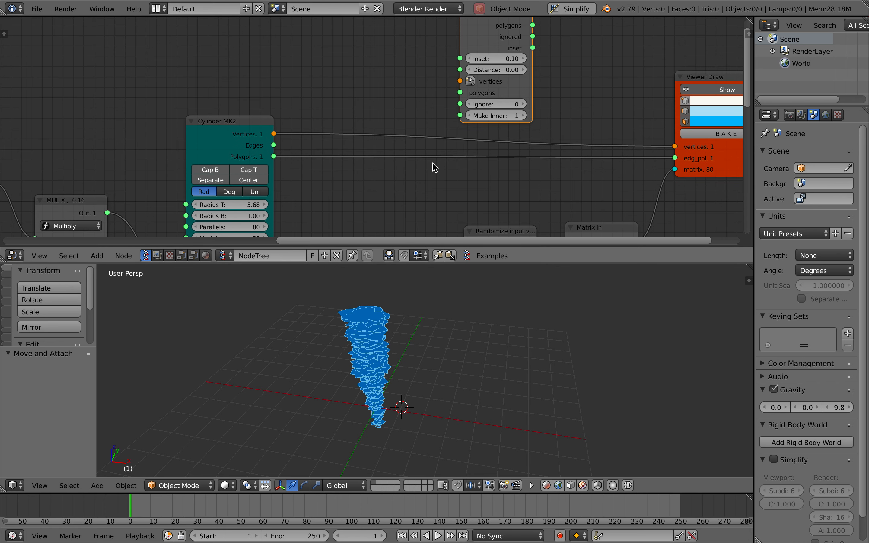
- Link the Cylinder MK2 vertices and polygons outputs to the matching Inset Special inputs
{"action": "left_click_drag", "start_coordinate": [272, 134], "coordinate": [343, 153]}
{"action": "left_click_drag", "start_coordinate": [278, 158], "coordinate": [275, 157]}
{"action": "scroll", "coordinate": [348, 144], "scroll_direction": "down", "scroll_amount": 5, "text": "ctrl"}
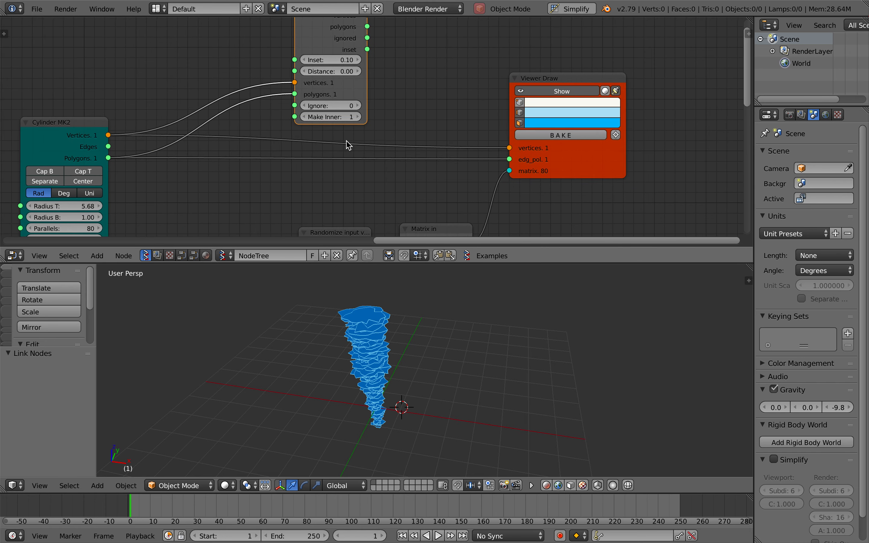
- Lower the Viewer Draw node, duplicate it beside Inset Special, and link the Inset Special vertices to the copy
{"action": "key", "text": "shift+d"}
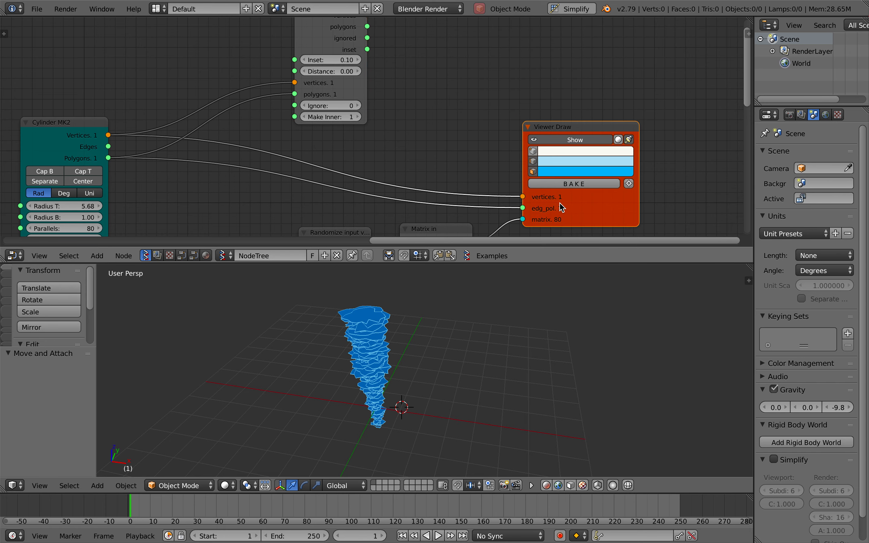
{"action": "left_click", "coordinate": [495, 71]}
{"action": "scroll", "coordinate": [495, 72], "scroll_direction": "up", "scroll_amount": 2}
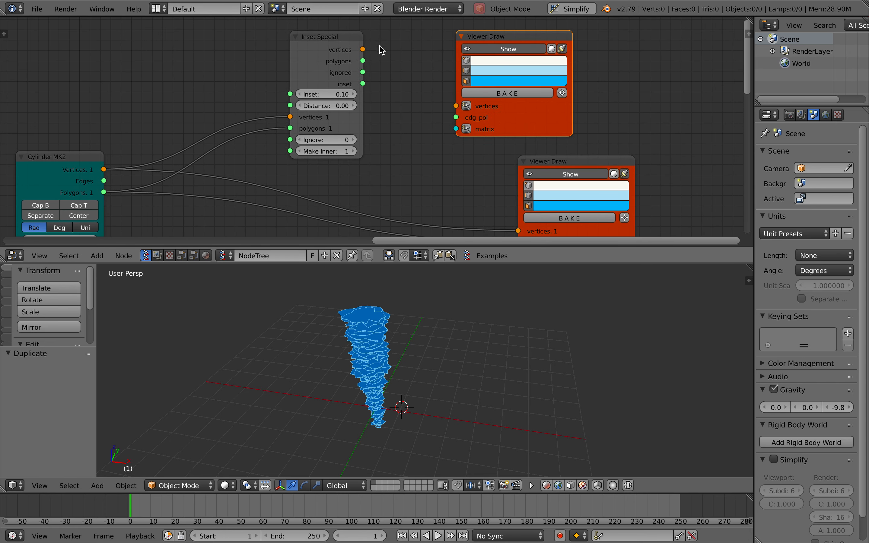
{"action": "mouse_move", "coordinate": [363, 50]}
{"action": "left_mouse_down"}
{"action": "mouse_move", "coordinate": [460, 92]}
{"action": "mouse_move", "coordinate": [462, 108]}
{"action": "left_mouse_up"}
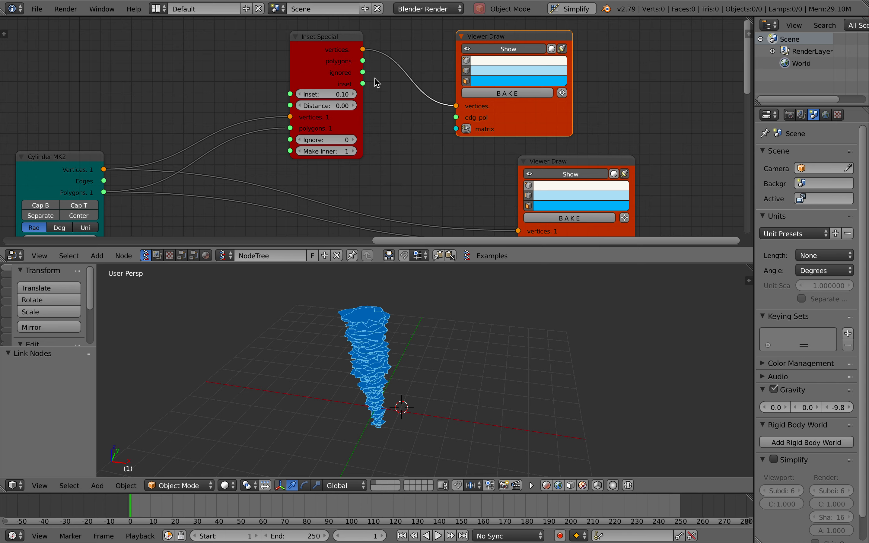
- Delete the Inset Special node and the duplicated Viewer Draw node
{"action": "left_click", "coordinate": [318, 56]}
{"action": "key", "text": "x"}
{"action": "key", "text": "x"}
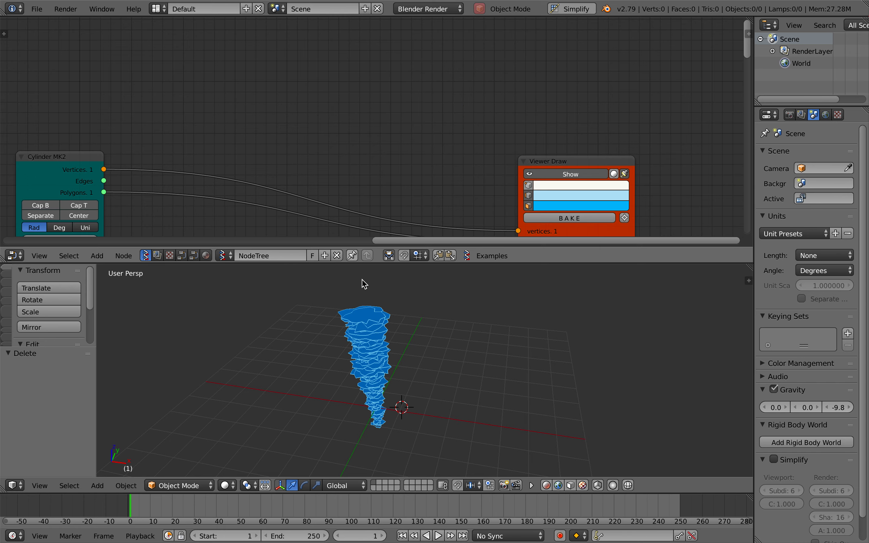
- Rename the node tree to CylinderNoise
{"action": "scroll", "coordinate": [314, 137], "scroll_direction": "left", "scroll_amount": 10}
{"action": "scroll", "coordinate": [313, 138], "scroll_direction": "down", "scroll_amount": 3}
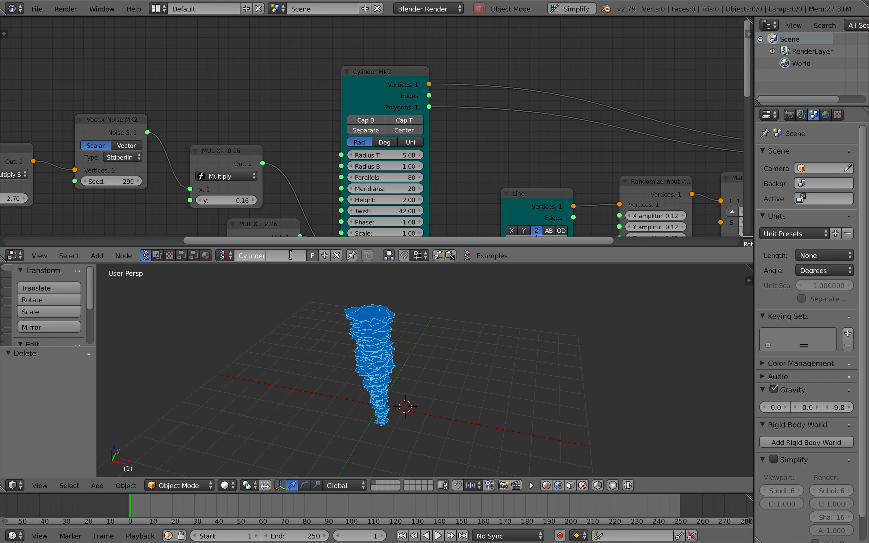
{"action": "scroll", "coordinate": [298, 224], "scroll_direction": "left", "scroll_amount": 2}
{"action": "scroll", "coordinate": [300, 226], "scroll_direction": "down", "scroll_amount": 2}
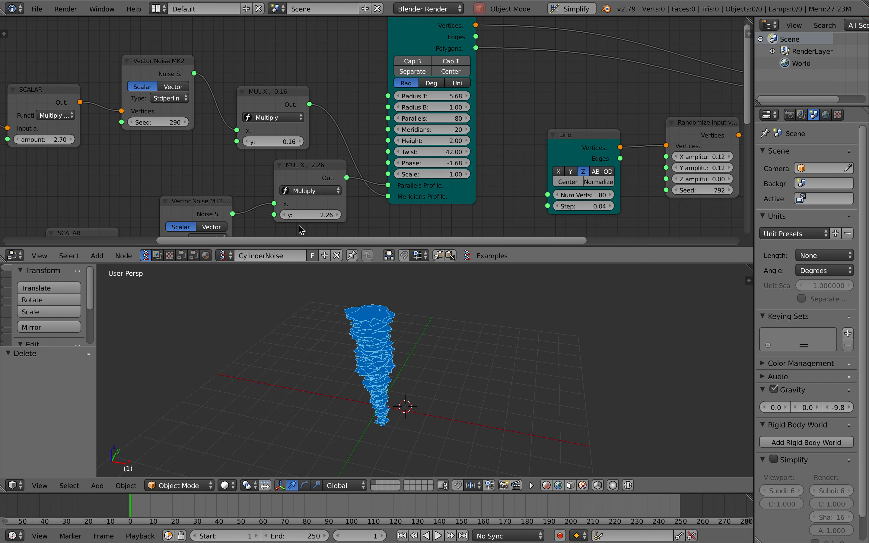
- Shift the Cylinder MK2 node down slightly, and set the upper Multiply node's y to 0.46 and the lower one's to 2.62
{"action": "left_click_drag", "start_coordinate": [456, 198], "coordinate": [461, 217]}
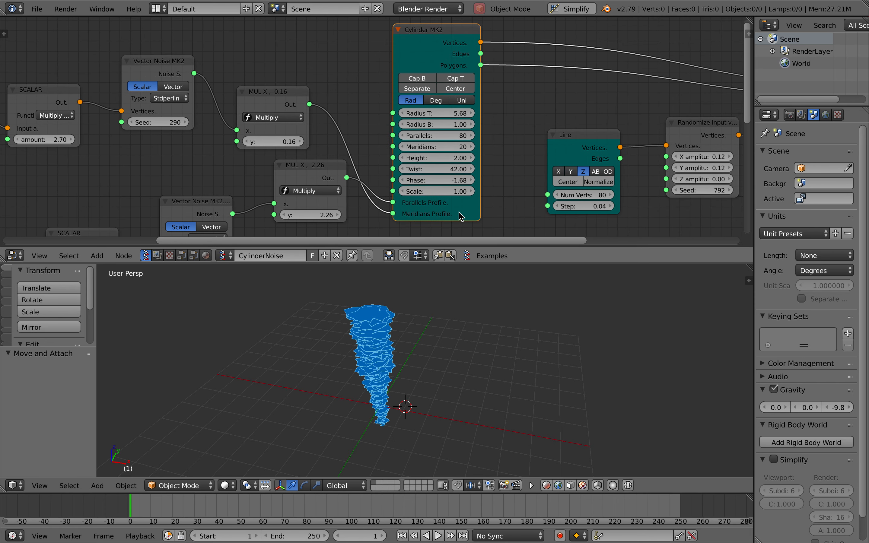
{"action": "scroll", "coordinate": [313, 178], "scroll_direction": "left", "scroll_amount": 4}
{"action": "left_click_drag", "start_coordinate": [376, 141], "coordinate": [399, 141]}
{"action": "left_click_drag", "start_coordinate": [416, 214], "coordinate": [429, 214]}
{"action": "middle_click_drag", "start_coordinate": [395, 363], "coordinate": [423, 392]}
{"action": "scroll", "coordinate": [421, 391], "scroll_direction": "up", "scroll_amount": 6}
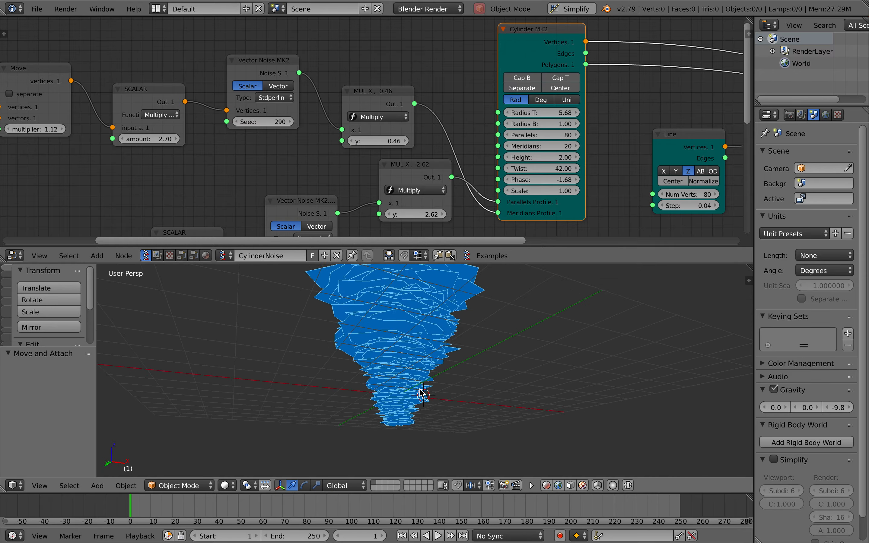
- Save the scene over the existing file
{"action": "key", "text": "ctrl+s"}
{"action": "left_click", "coordinate": [422, 389]}
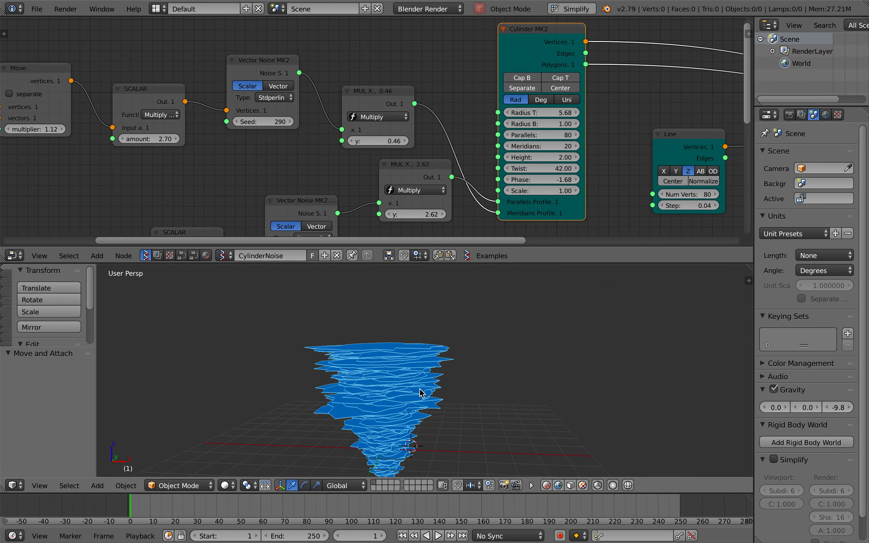
{"action": "key", "text": "ctrl+Right"}
{"action": "key", "text": "ctrl+Left"}
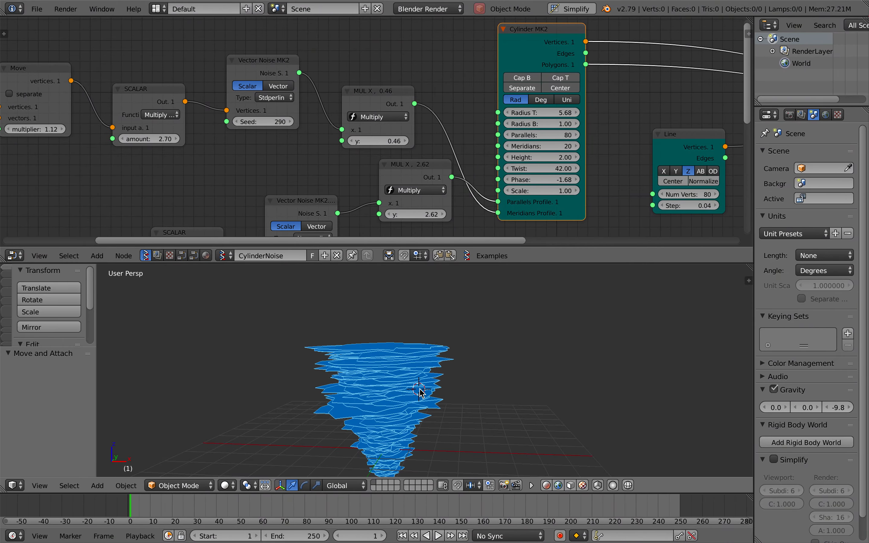